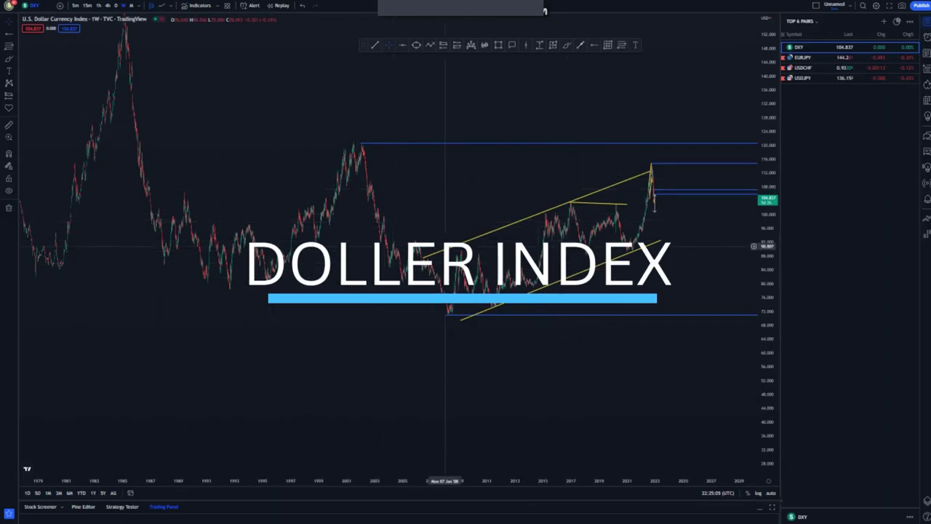
# Place a horizontal ray at the September 2002 swing high, at about 109.56, on the weekly dollar index chart
pyautogui.scroll(3, 445, 246)
pyautogui.moveTo(768, 324); pyautogui.dragTo(768, 249)
pyautogui.scroll(1, 526, 248)
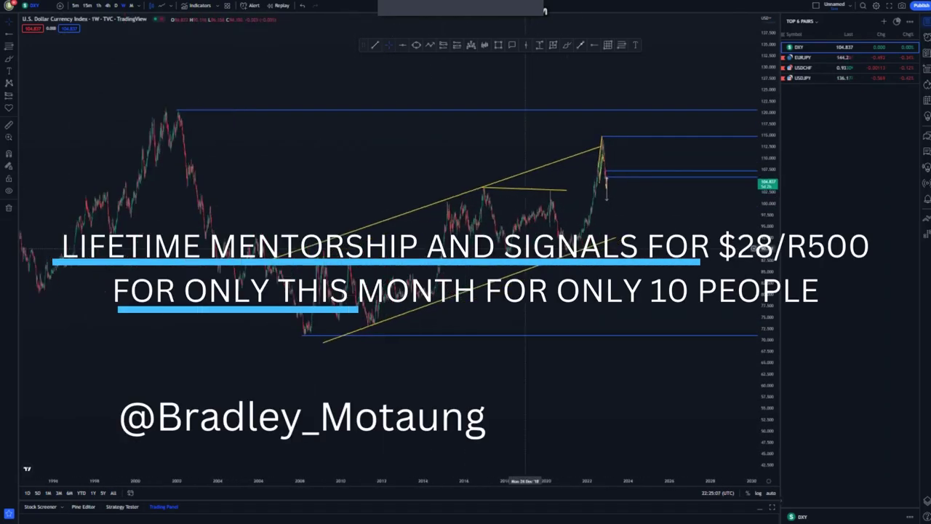
pyautogui.scroll(3, 526, 249)
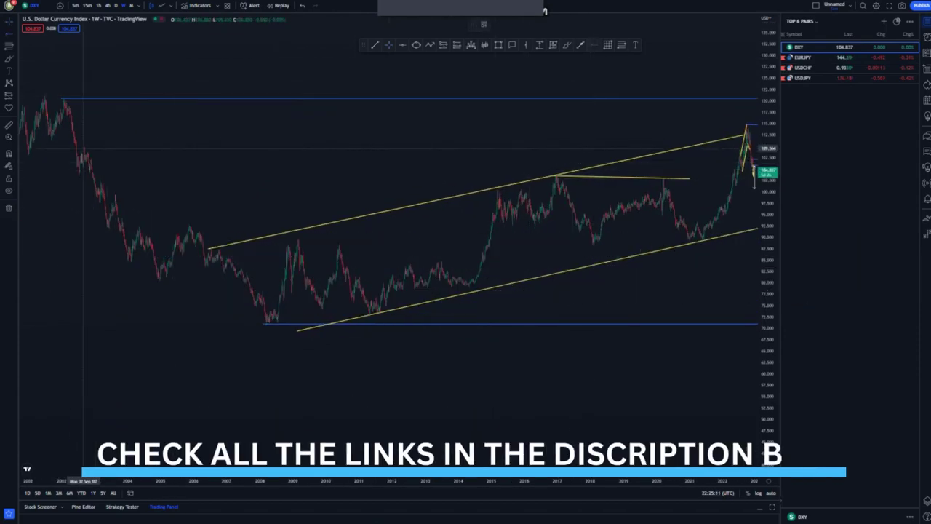
pyautogui.click(83, 148)
# Circle the 2002 peak at the start of the highest horizontal ray with the brush
pyautogui.moveTo(203, 177); pyautogui.dragTo(145, 178)
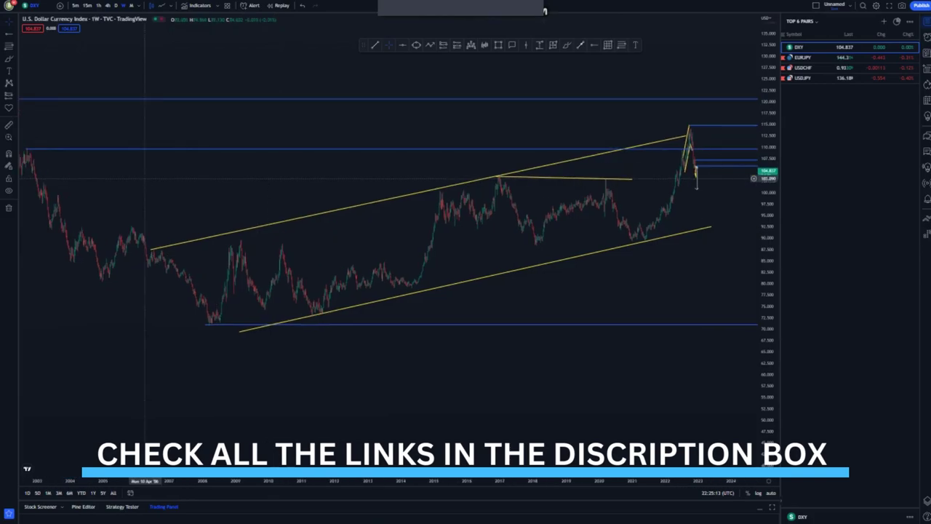
pyautogui.scroll(-3, 145, 178)
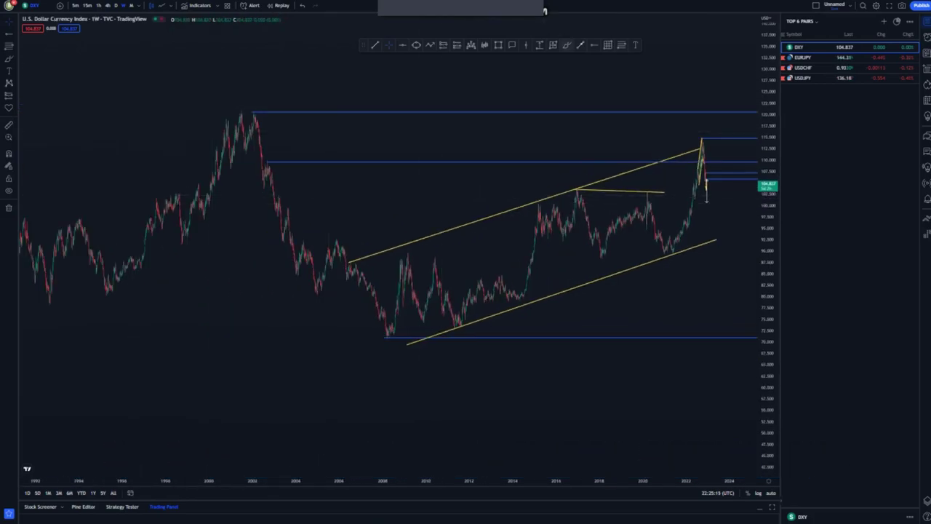
pyautogui.click(257, 113)
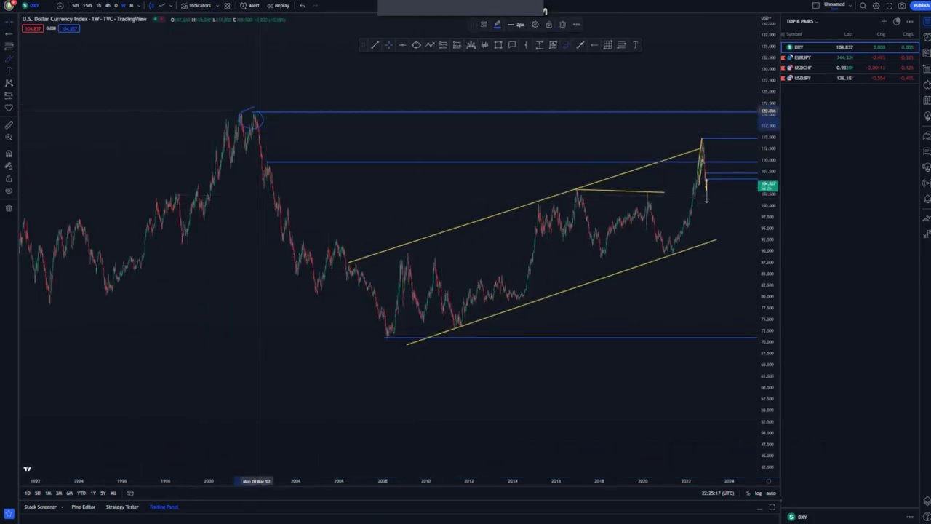
# Brush a freehand mark at the 2022 peak near the channel's upper trendline and remove it
pyautogui.scroll(4, 466, 276)
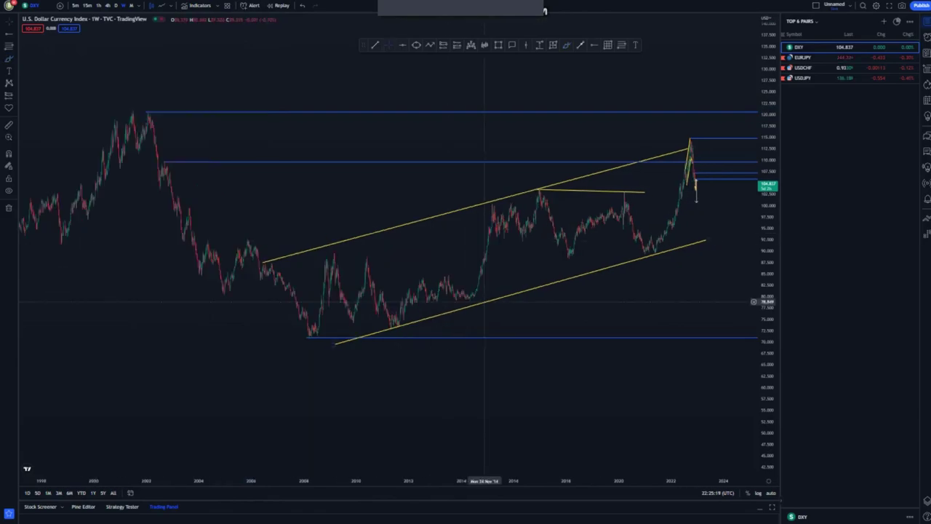
pyautogui.scroll(5, 591, 186)
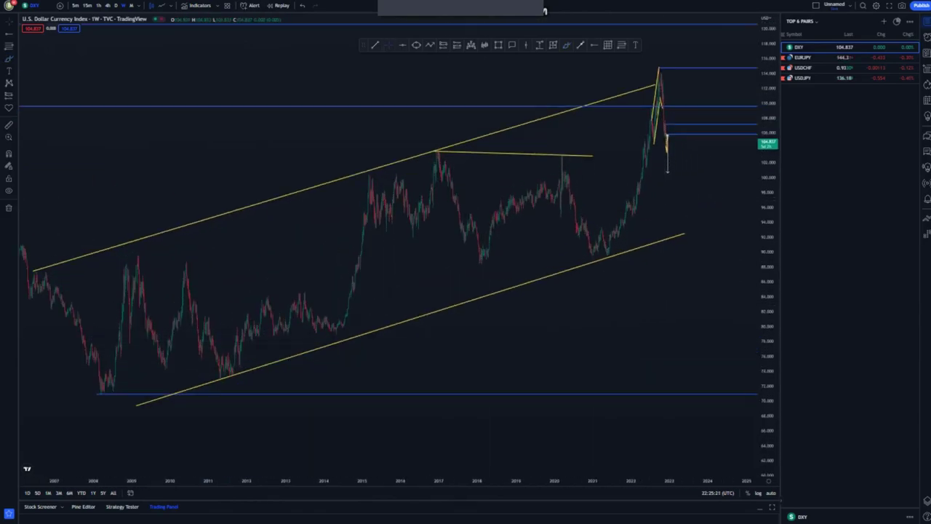
pyautogui.moveTo(582, 211); pyautogui.dragTo(571, 241)
pyautogui.click(567, 46)
pyautogui.moveTo(595, 111)
pyautogui.mouseDown()
pyautogui.moveTo(588, 97)
pyautogui.moveTo(569, 157)
pyautogui.moveTo(610, 105)
pyautogui.mouseUp()
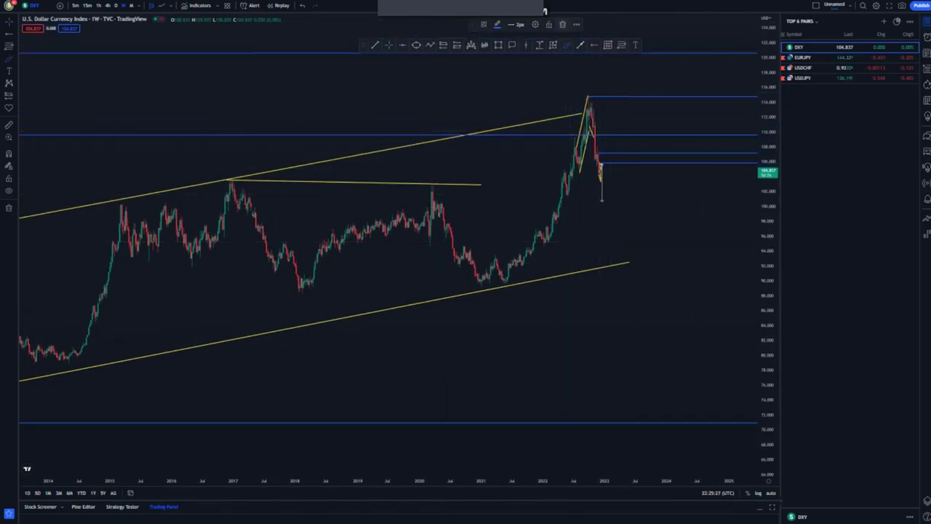
# Switch the chart to the daily timeframe and place a horizontal ray from the August 2022 low at about 104.49
pyautogui.scroll(-5, 553, 255)
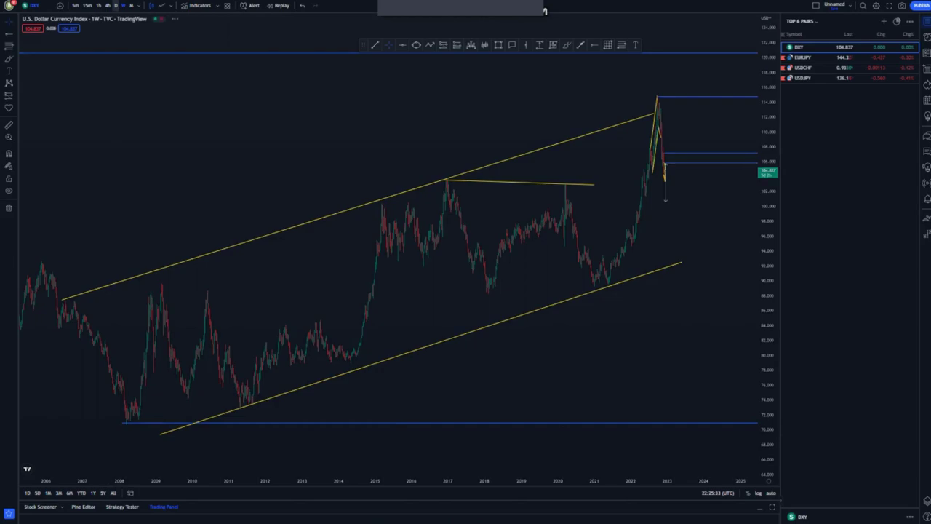
pyautogui.scroll(-5, 376, 172)
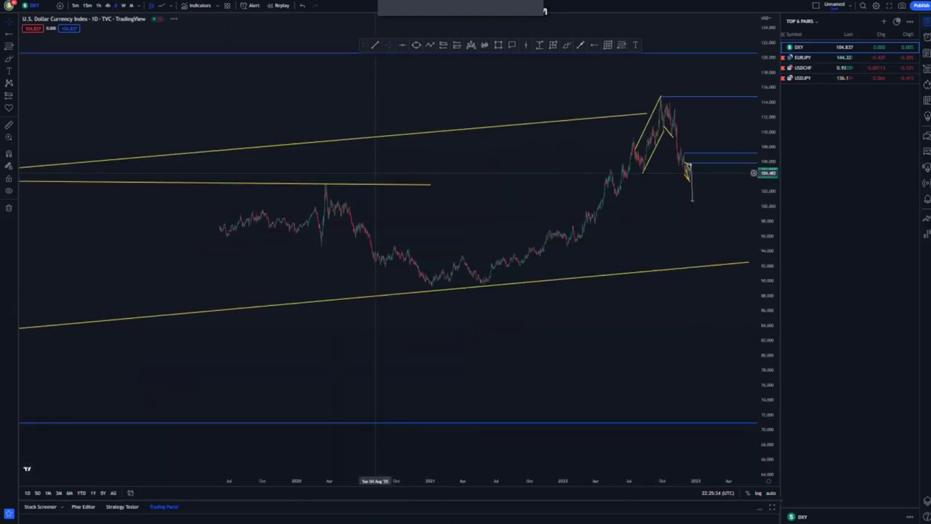
pyautogui.scroll(3, 453, 181)
pyautogui.scroll(3, 452, 181)
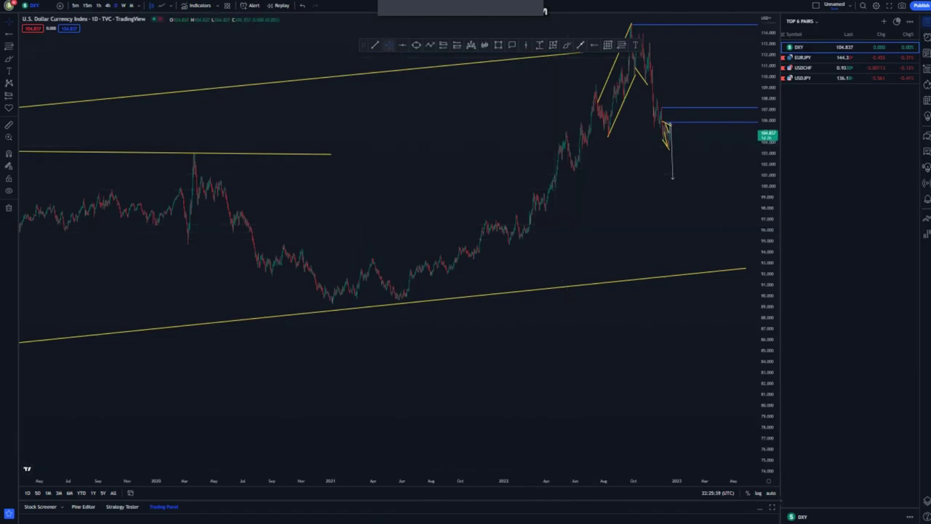
pyautogui.moveTo(443, 170); pyautogui.dragTo(389, 201)
pyautogui.scroll(4, 442, 246)
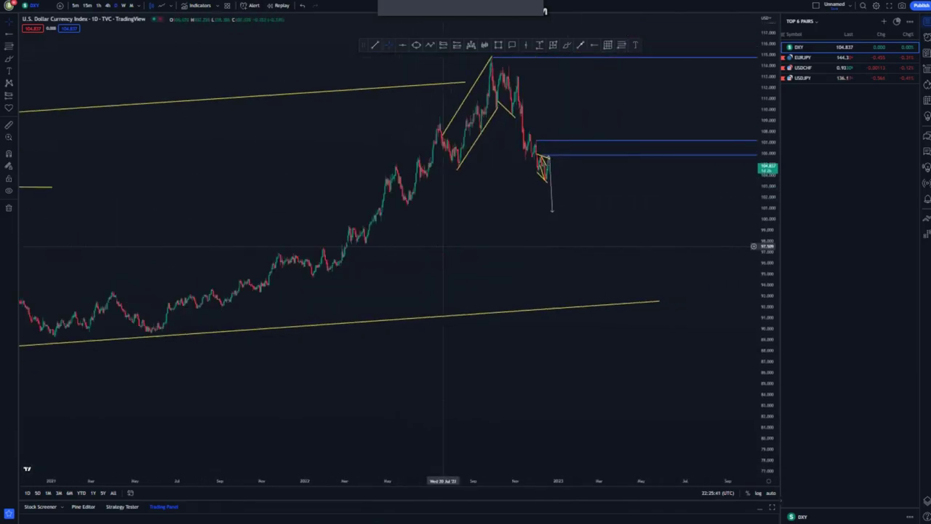
pyautogui.scroll(3, 526, 266)
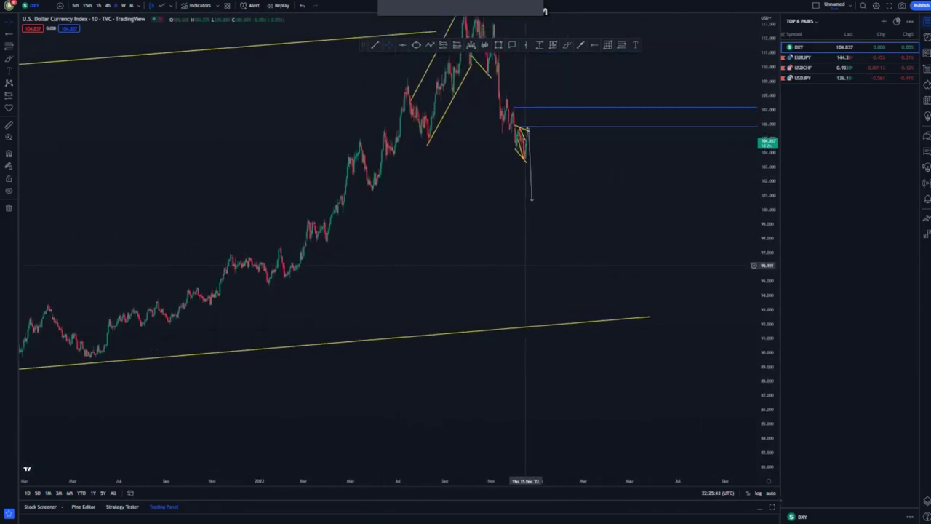
pyautogui.moveTo(456, 287); pyautogui.dragTo(456, 296)
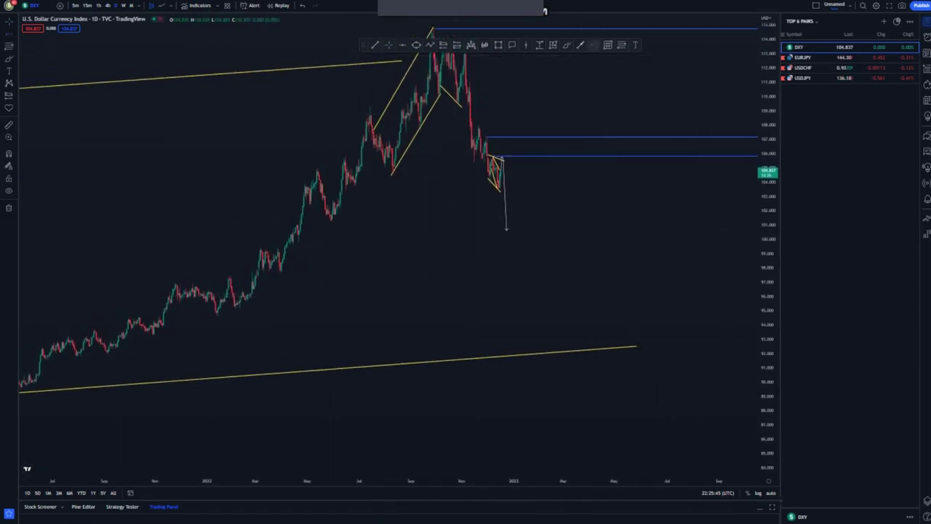
pyautogui.click(392, 175)
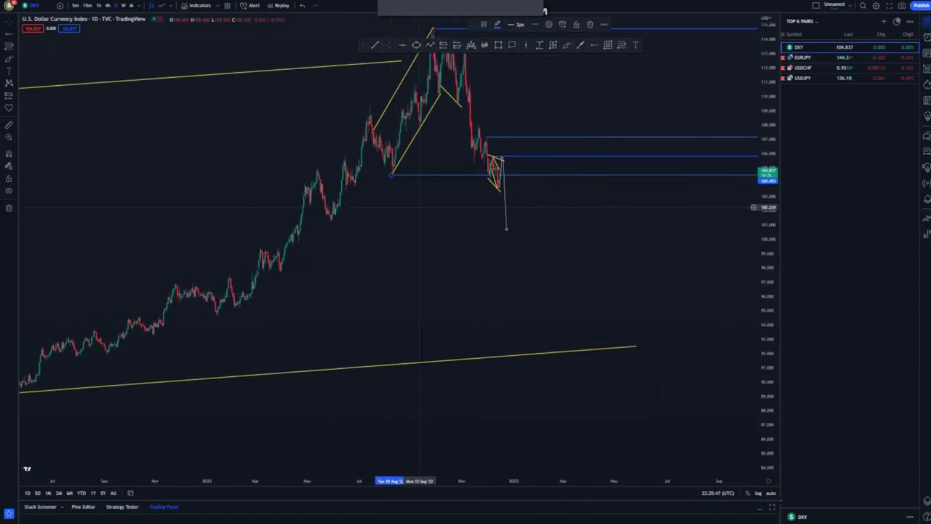
# Circle the small December 2022 channel with the brush and delete the circle
pyautogui.moveTo(420, 208); pyautogui.dragTo(414, 228)
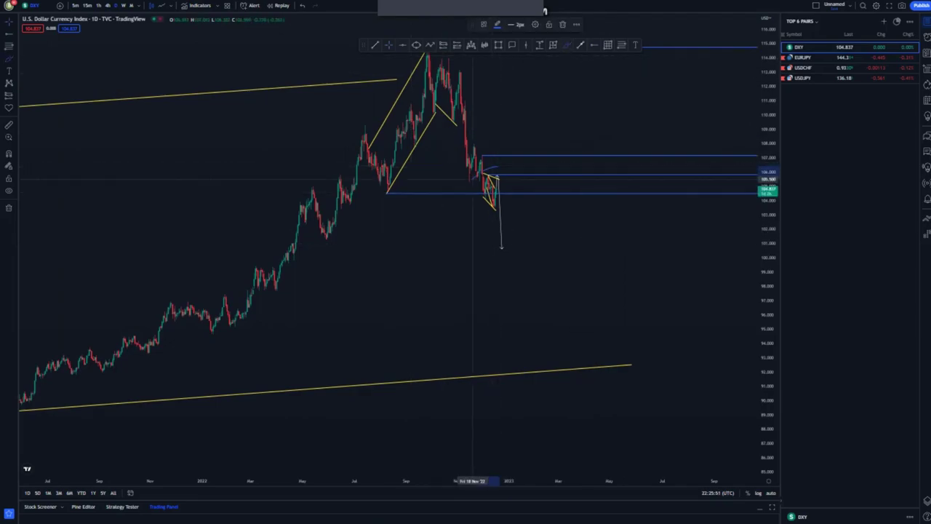
pyautogui.moveTo(495, 170)
pyautogui.mouseDown()
pyautogui.moveTo(482, 214)
pyautogui.moveTo(487, 168)
pyautogui.mouseUp()
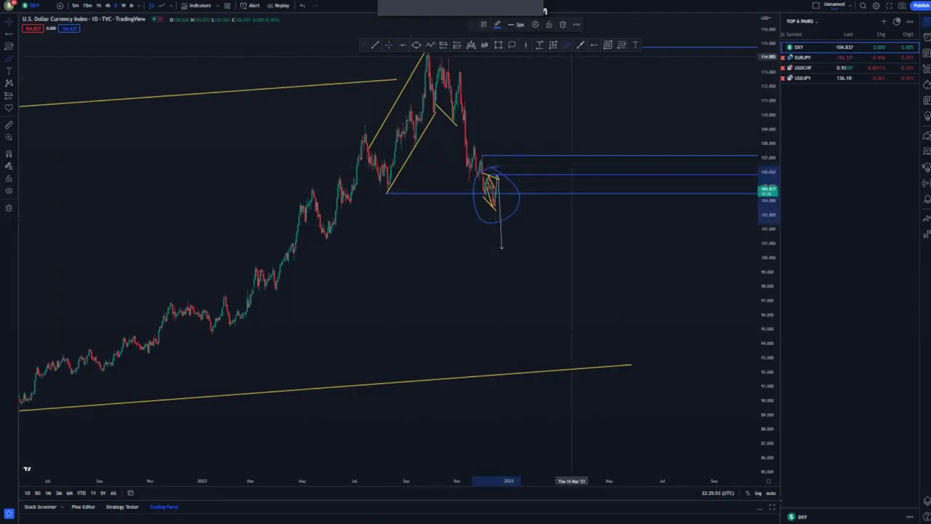
pyautogui.click(562, 25)
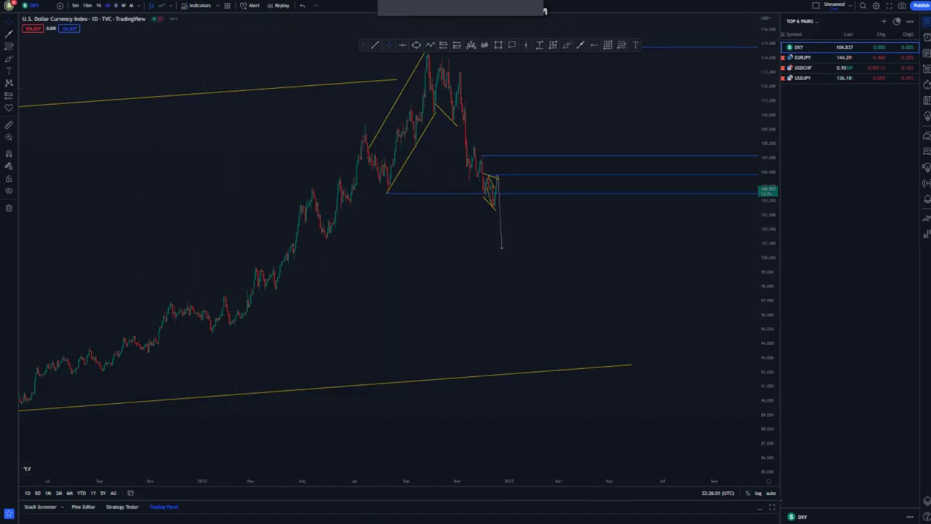
# Switch the chart to the 4-hour timeframe and examine the December channel with its projection arrows
pyautogui.write('240')
pyautogui.press('Return')
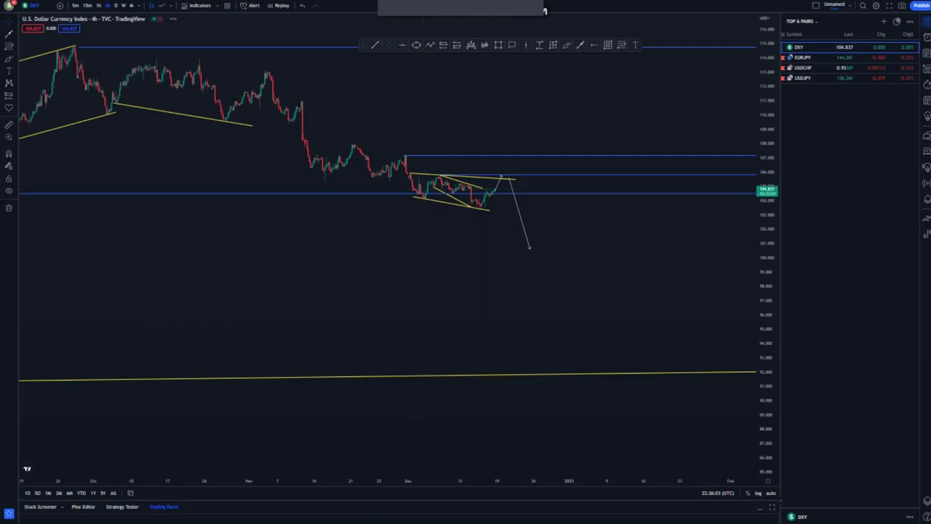
pyautogui.scroll(3, 456, 210)
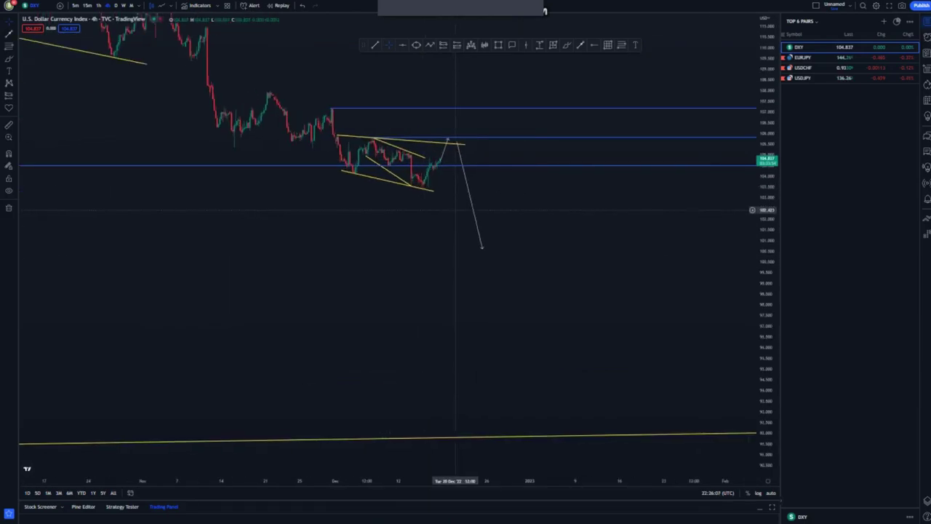
pyautogui.moveTo(766, 303); pyautogui.dragTo(767, 262)
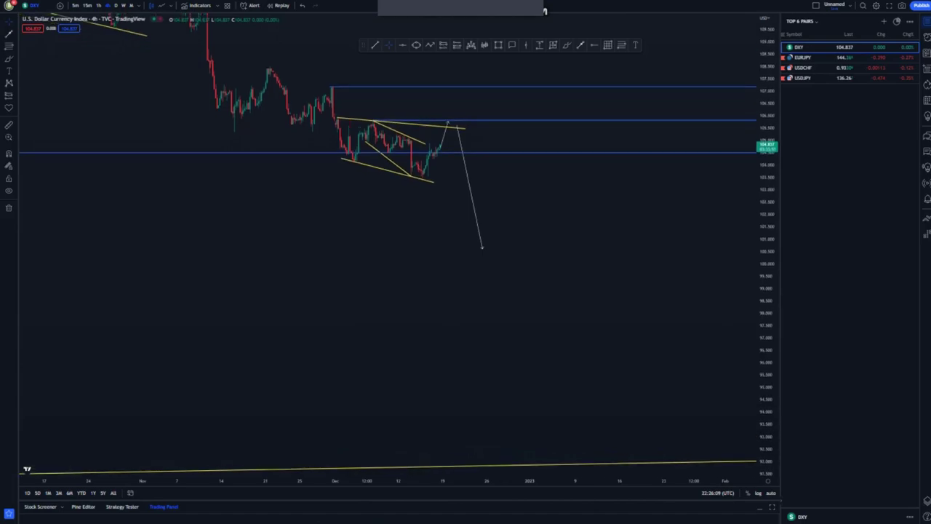
pyautogui.moveTo(447, 277); pyautogui.dragTo(459, 325)
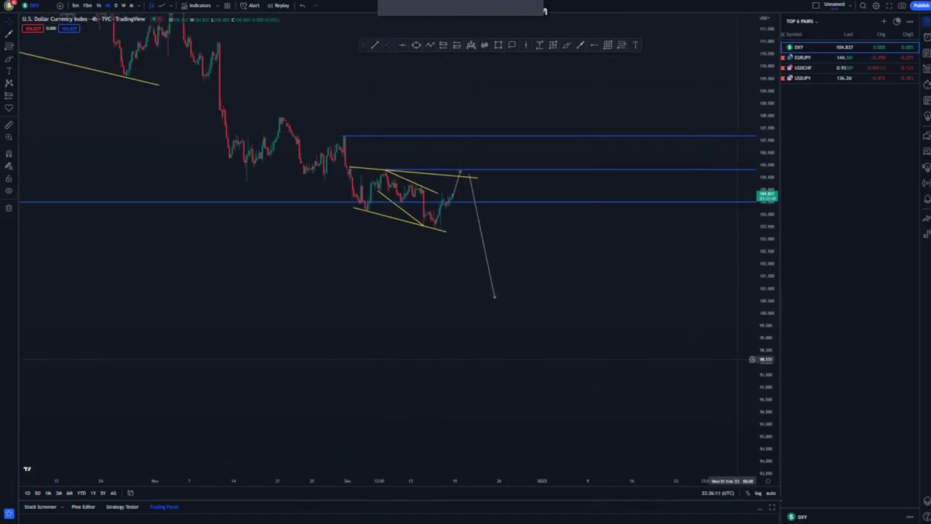
pyautogui.moveTo(766, 361); pyautogui.dragTo(767, 289)
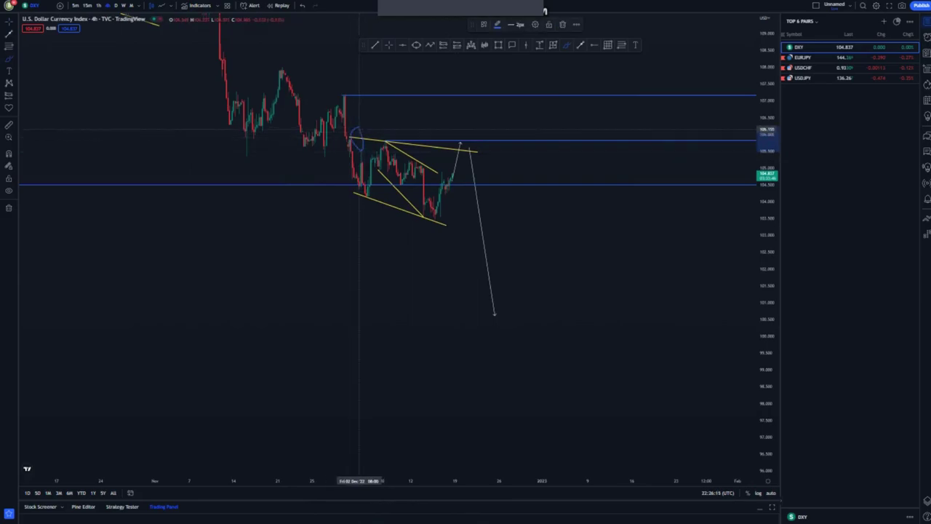
# Circle the touch points along the December channel's upper trendline with the brush and undo the marks
pyautogui.moveTo(461, 146)
pyautogui.mouseDown()
pyautogui.moveTo(452, 150)
pyautogui.moveTo(464, 144)
pyautogui.mouseUp()
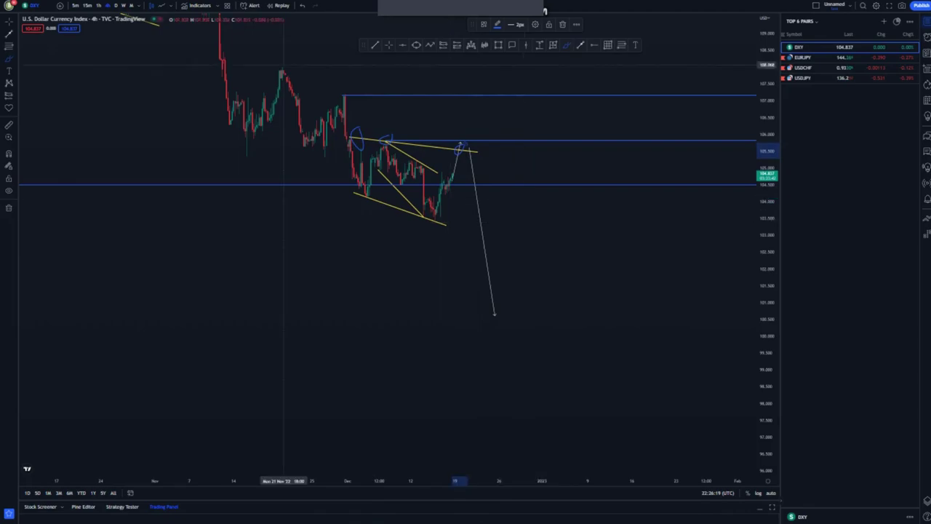
pyautogui.click(302, 5)
pyautogui.click(302, 5)
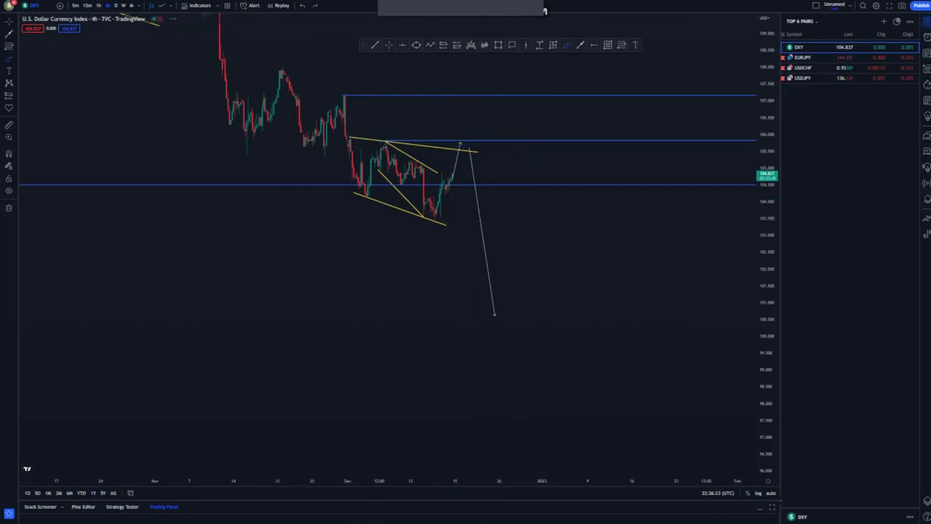
# Switch the chart to the 1-hour timeframe and delete the horizontal ray at 104.49 crossing the December channel
pyautogui.scroll(-5, 252, 170)
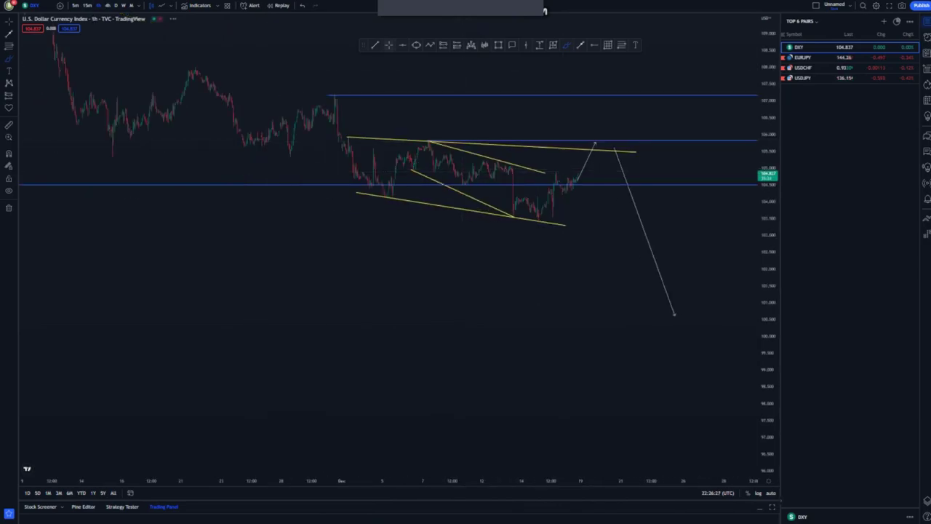
pyautogui.moveTo(768, 356); pyautogui.dragTo(763, 247)
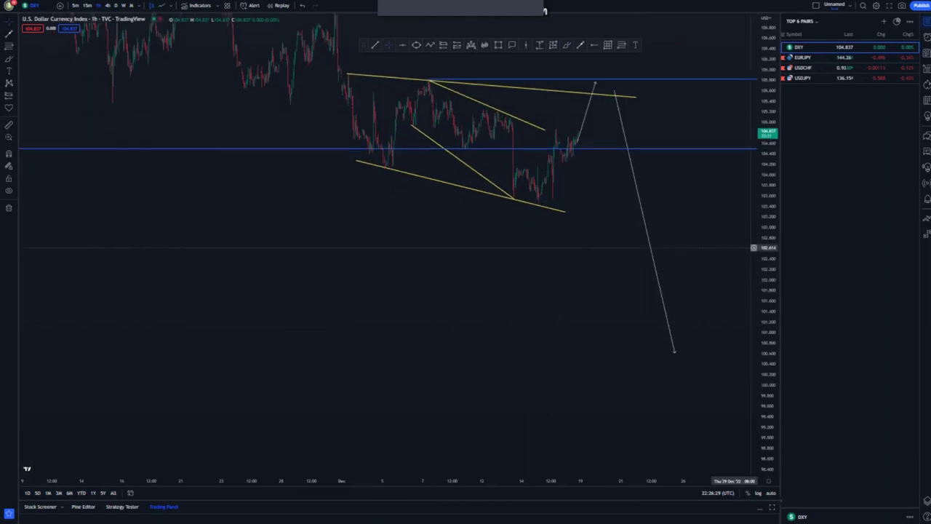
pyautogui.moveTo(401, 343); pyautogui.dragTo(401, 389)
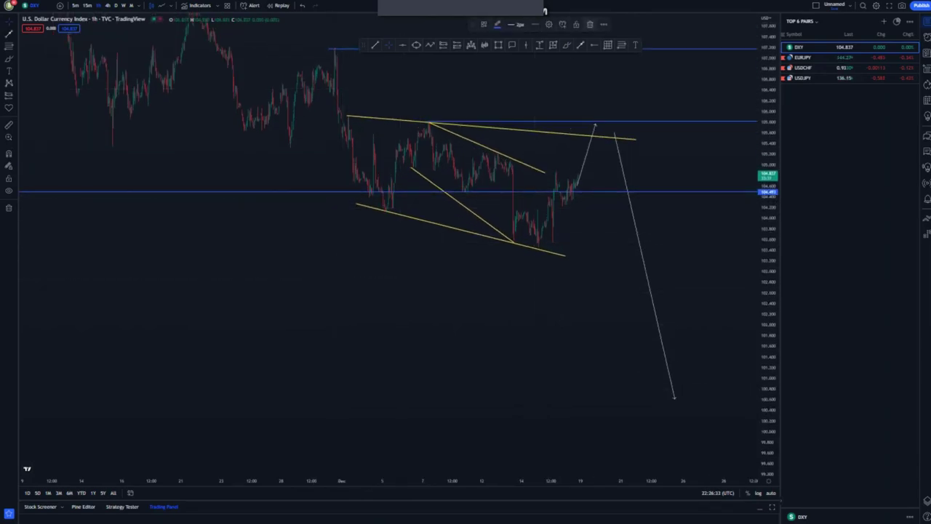
pyautogui.scroll(3, 574, 284)
pyautogui.scroll(-3, 434, 285)
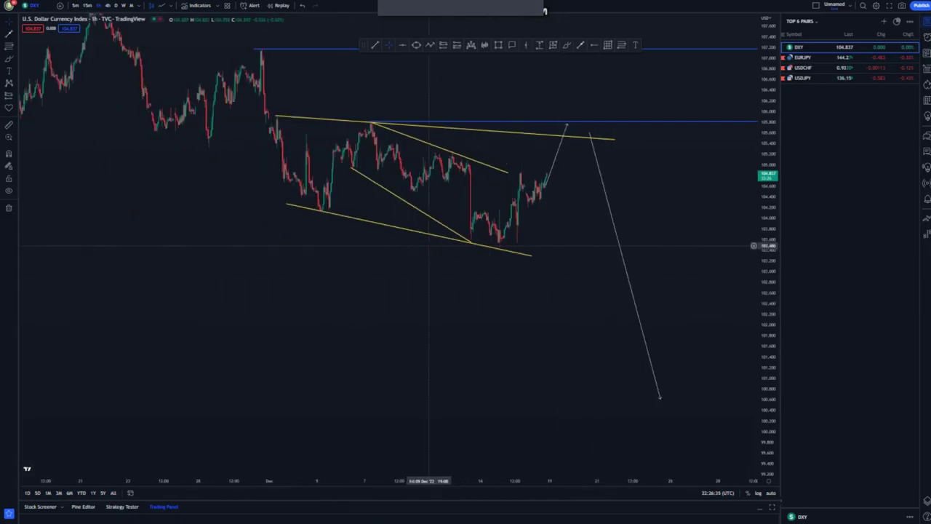
# Replace the two projection arrows with a brushed zigzag rising from the latest price to the channel's upper trendline
pyautogui.moveTo(769, 271); pyautogui.dragTo(769, 233)
pyautogui.moveTo(555, 260); pyautogui.dragTo(510, 284)
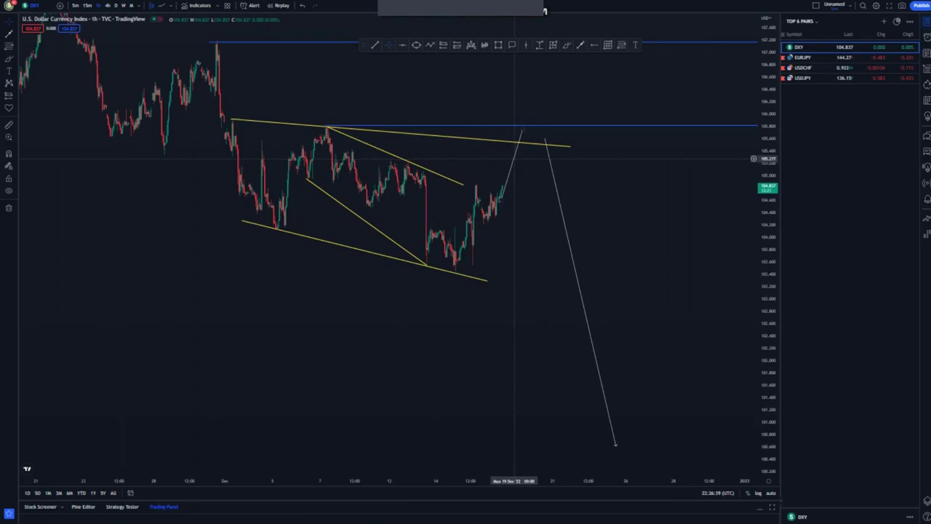
pyautogui.click(513, 158)
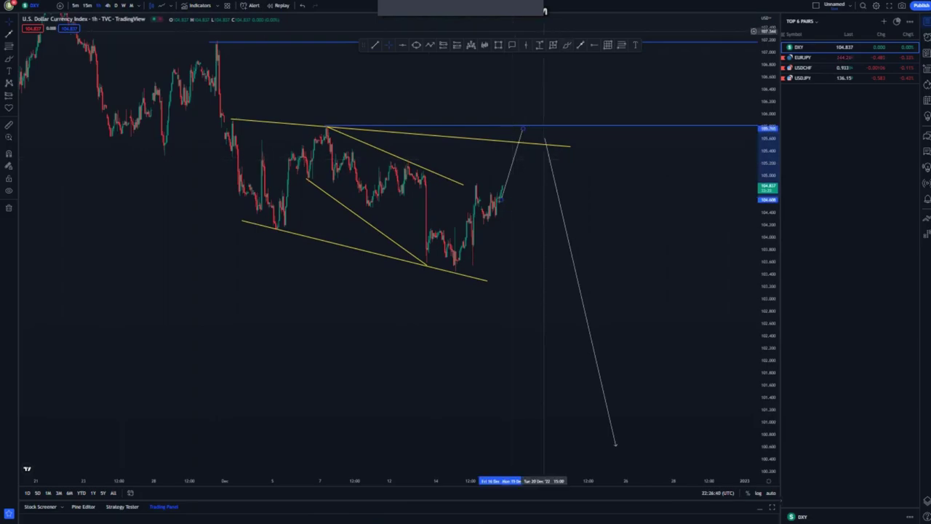
pyautogui.press('Delete')
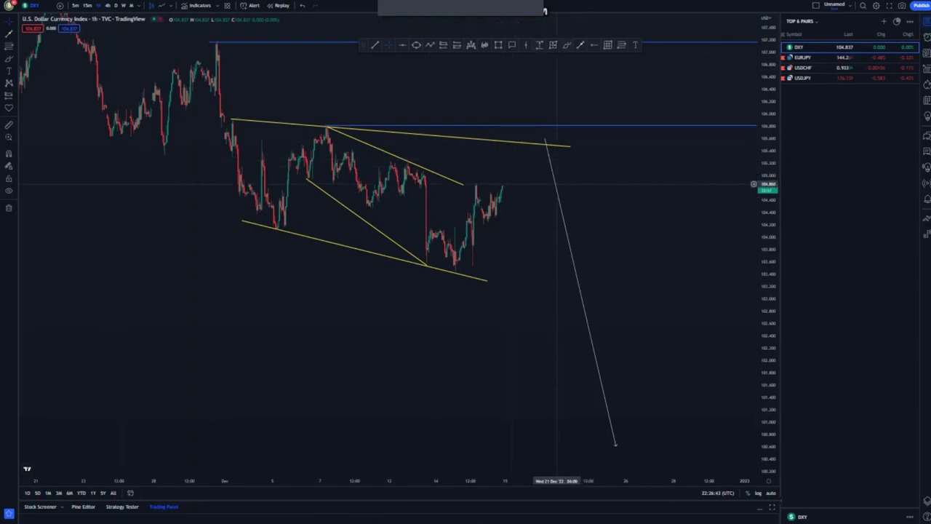
pyautogui.click(557, 188)
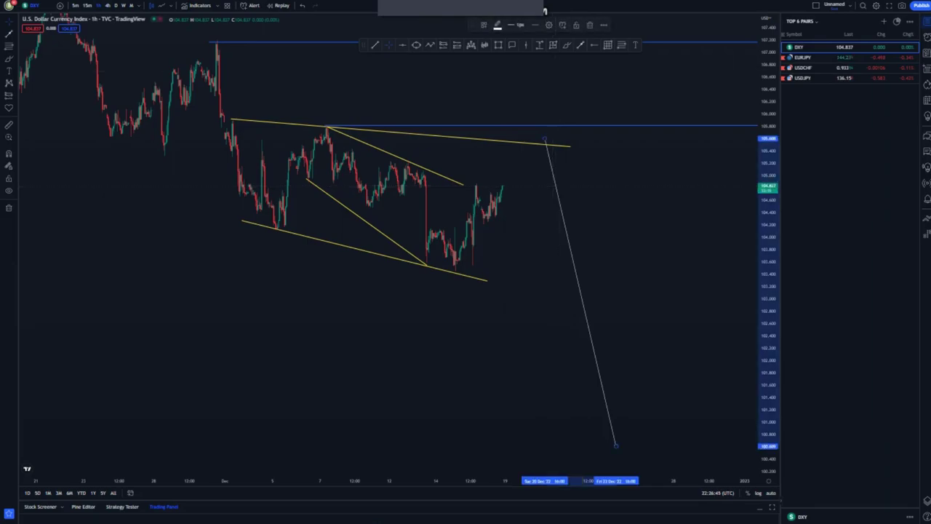
pyautogui.press('Delete')
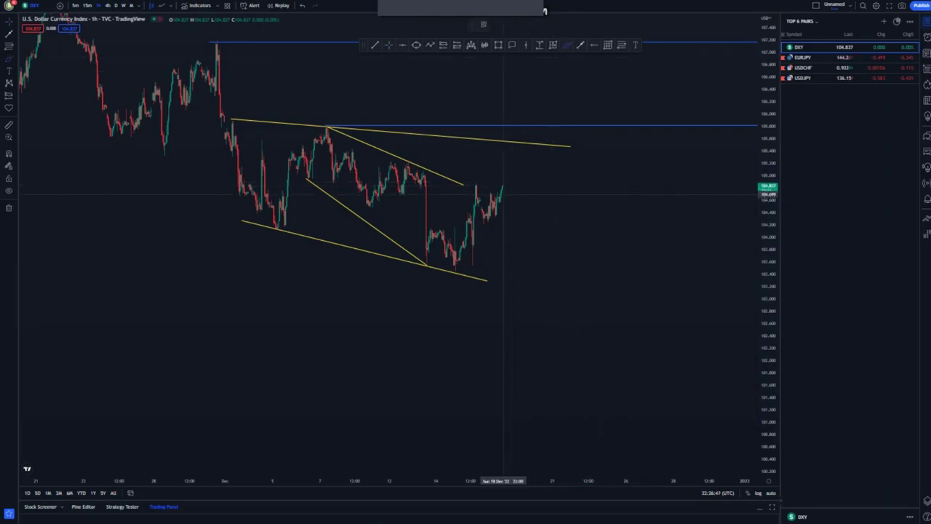
pyautogui.moveTo(503, 193)
pyautogui.mouseDown()
pyautogui.moveTo(502, 183)
pyautogui.moveTo(528, 167)
pyautogui.moveTo(525, 146)
pyautogui.mouseUp()
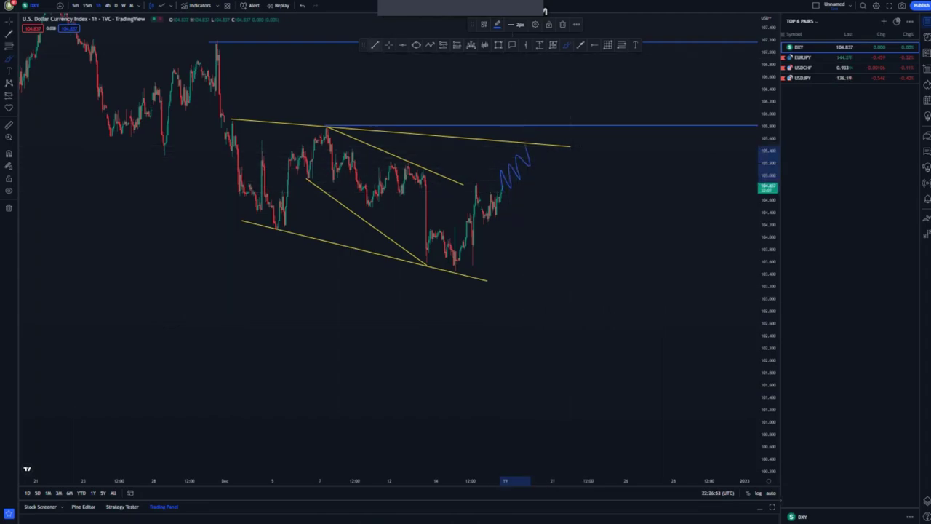
# Draw two rising trendlines enclosing the rally from the mid-December low, extending the upper one to the December channel's upper trendline
pyautogui.hotkey('alt', 't')
pyautogui.moveTo(462, 273); pyautogui.dragTo(537, 164)
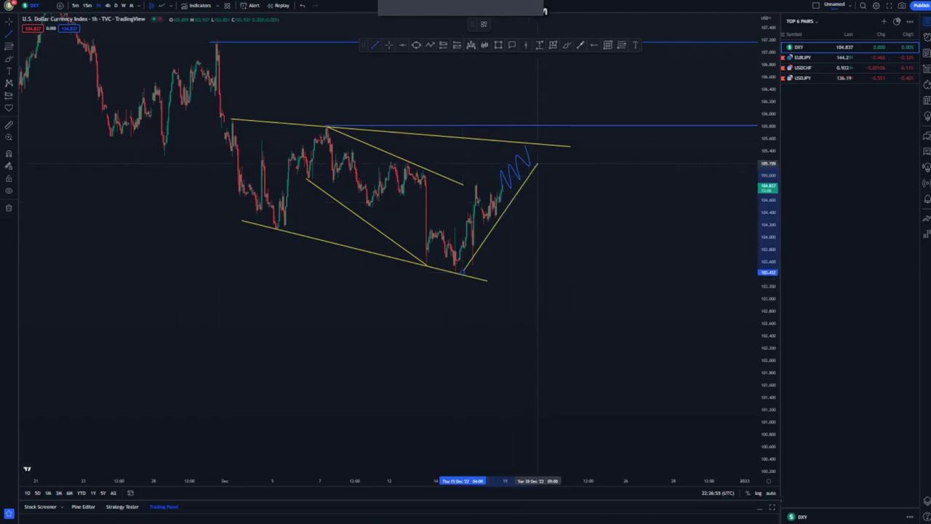
pyautogui.click(541, 158)
pyautogui.click(559, 208)
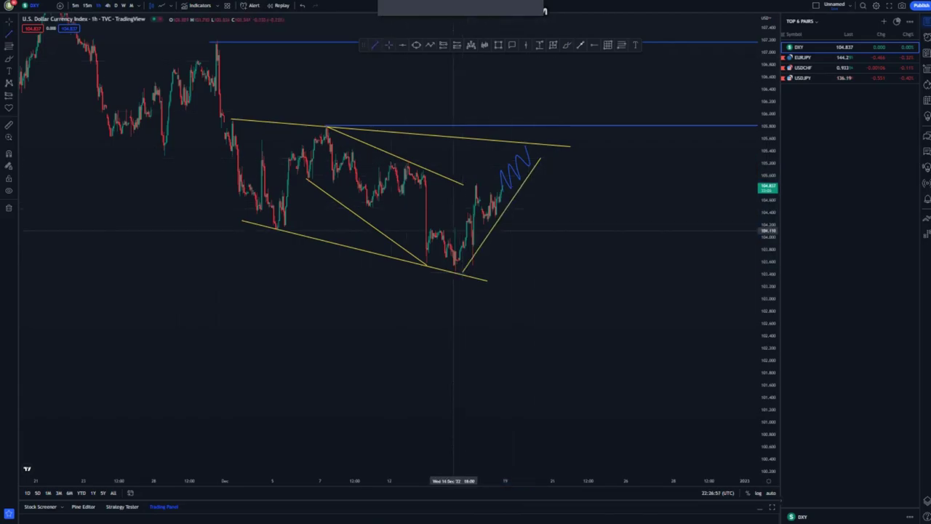
pyautogui.moveTo(440, 230); pyautogui.dragTo(508, 143)
pyautogui.click(583, 249)
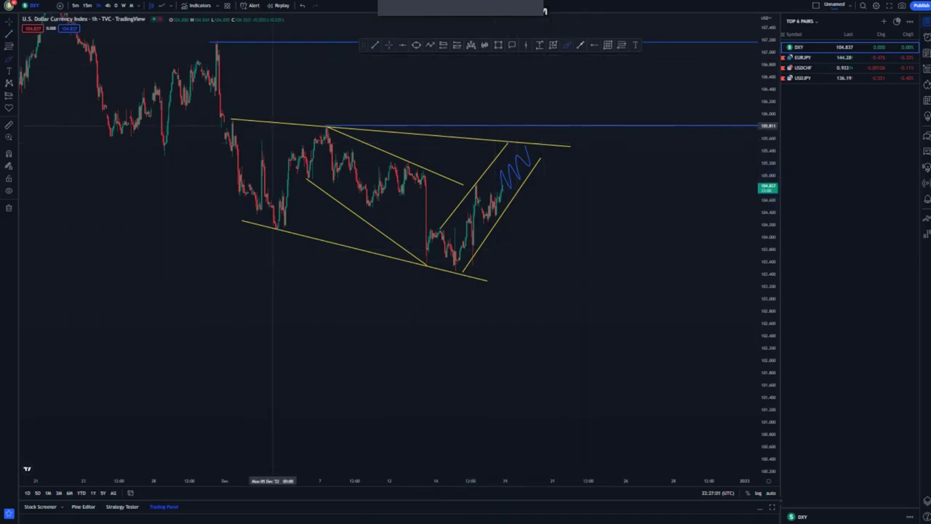
# Brush circles at the channel's early-December highs, strokes along the inner falling trendlines, and a projected drop from the upper trendline to about 102.6
pyautogui.moveTo(239, 110); pyautogui.dragTo(243, 110)
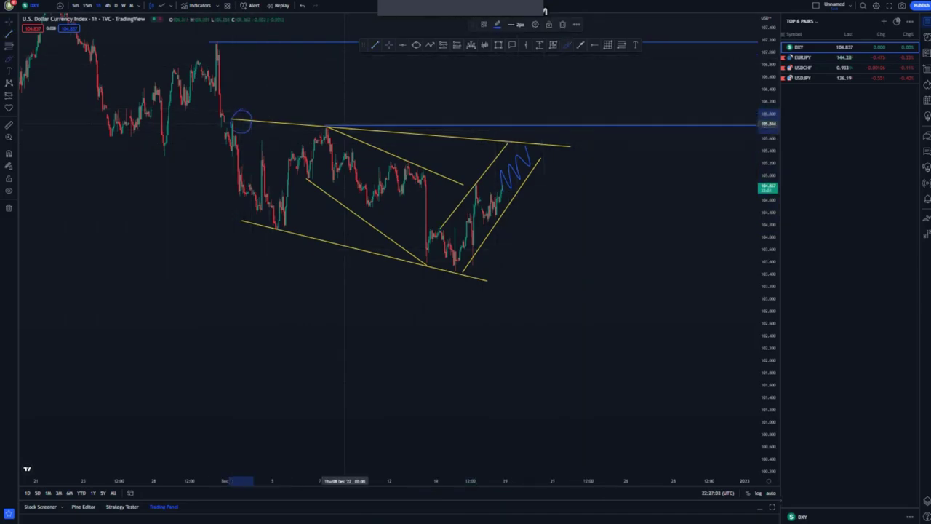
pyautogui.moveTo(336, 119)
pyautogui.mouseDown()
pyautogui.moveTo(322, 136)
pyautogui.moveTo(336, 120)
pyautogui.moveTo(425, 188)
pyautogui.mouseUp()
pyautogui.moveTo(303, 187); pyautogui.dragTo(391, 247)
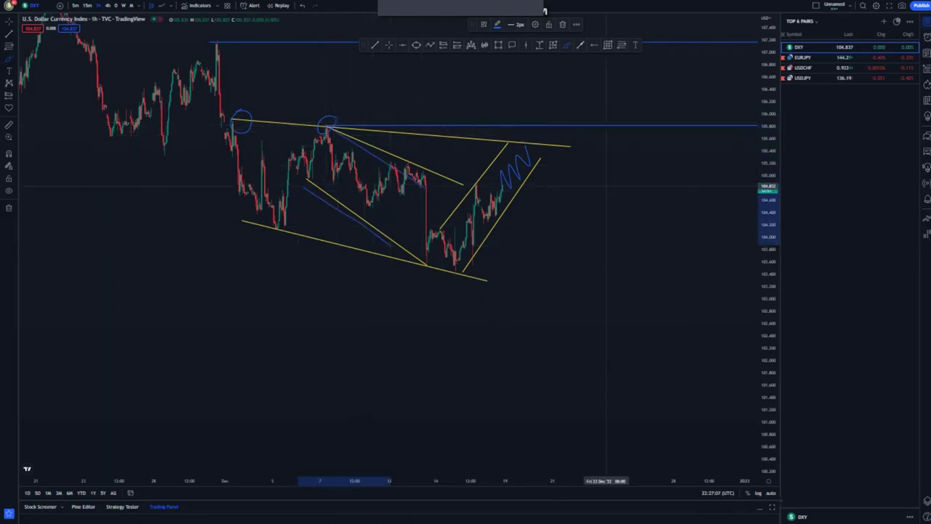
pyautogui.moveTo(547, 147)
pyautogui.mouseDown()
pyautogui.moveTo(536, 144)
pyautogui.moveTo(548, 240)
pyautogui.moveTo(588, 264)
pyautogui.moveTo(609, 325)
pyautogui.mouseUp()
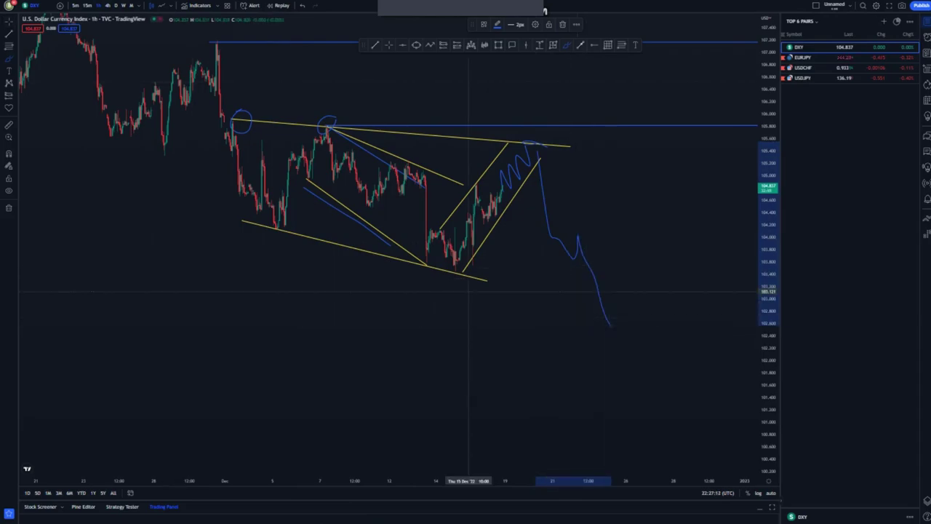
# Switch the chart from the dollar index to EURJPY
pyautogui.click(9, 22)
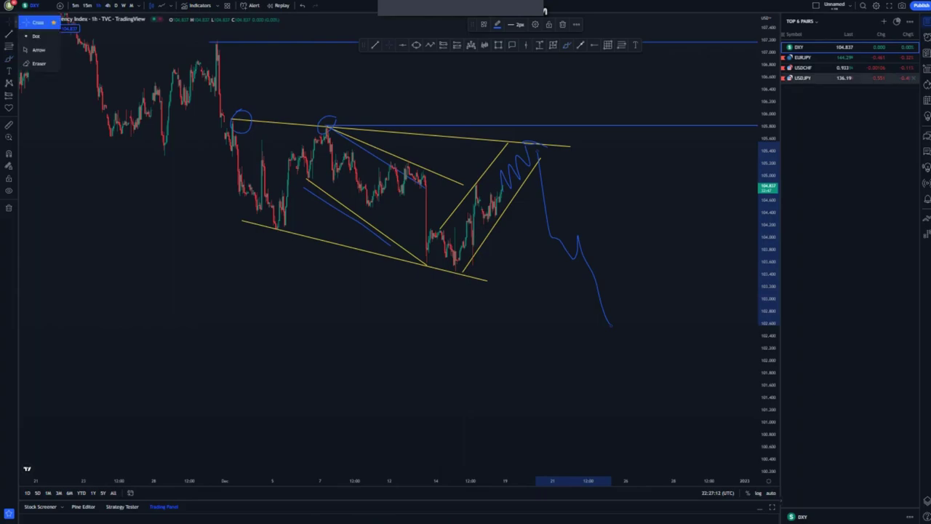
pyautogui.press('Down')
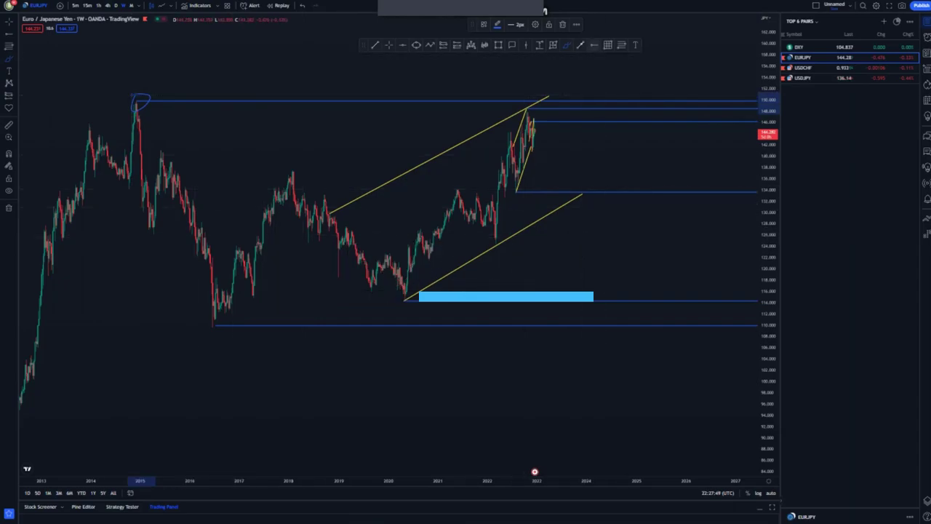
pyautogui.click(9, 34)
pyautogui.click(161, 149)
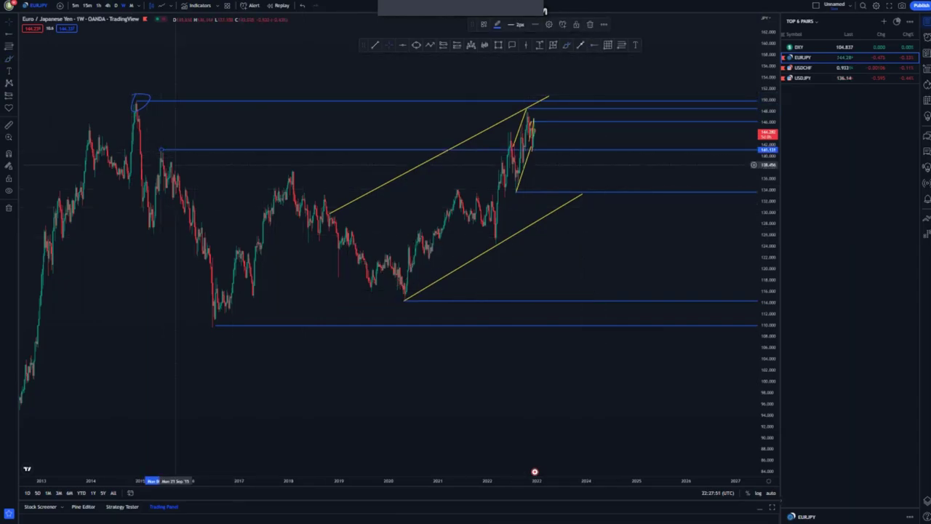
pyautogui.scroll(2, 518, 196)
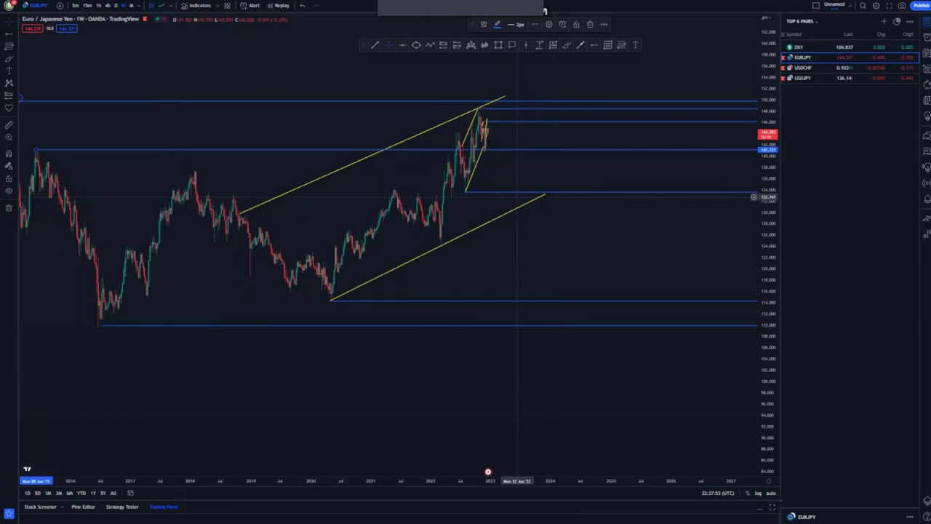
pyautogui.click(590, 24)
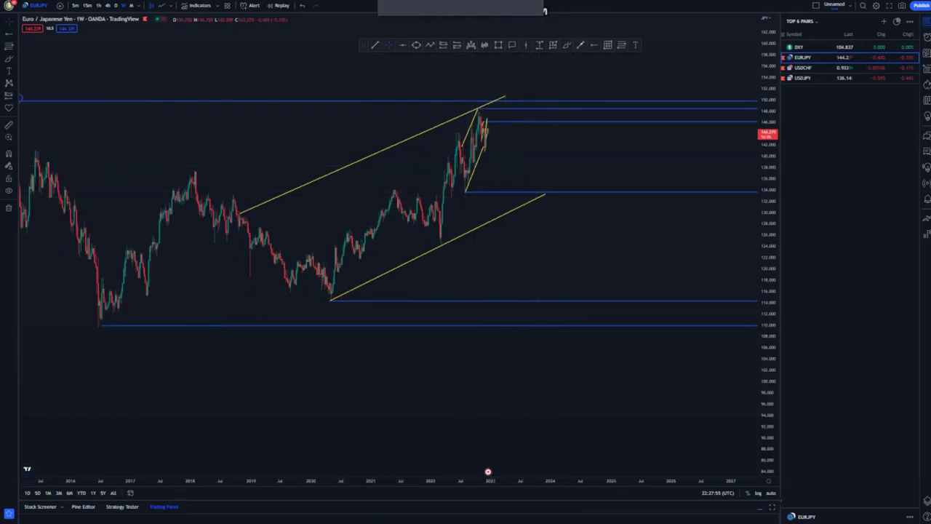
pyautogui.scroll(-2, 343, 174)
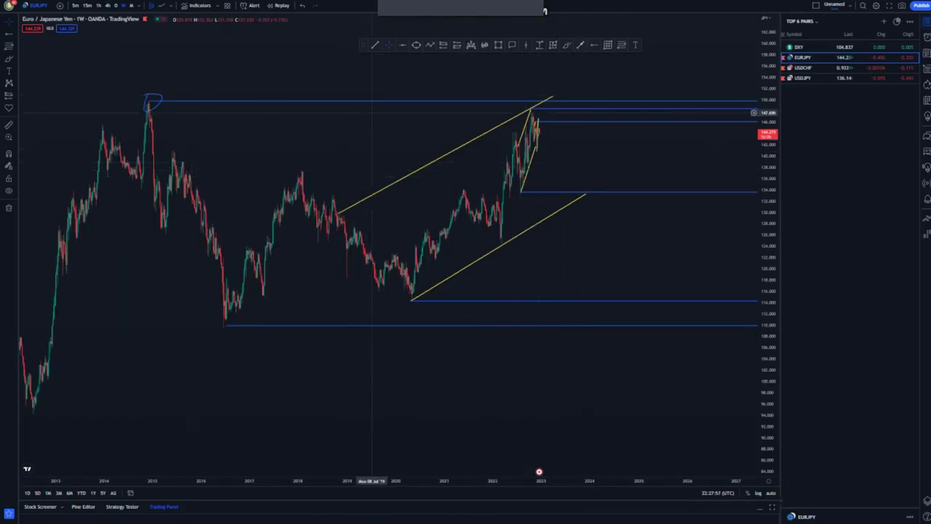
pyautogui.moveTo(545, 91)
pyautogui.mouseDown()
pyautogui.moveTo(436, 117)
pyautogui.moveTo(378, 279)
pyautogui.moveTo(568, 142)
pyautogui.mouseUp()
pyautogui.click(563, 24)
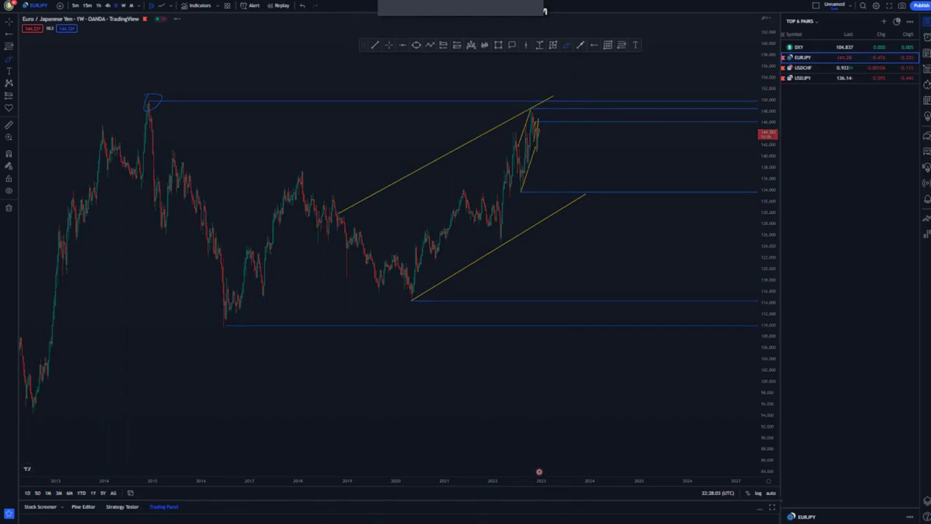
# Switch the chart to the daily timeframe and brush marks where price meets the large channel's upper trendline in late 2018 and October 2022
pyautogui.write('1D')
pyautogui.press('Return')
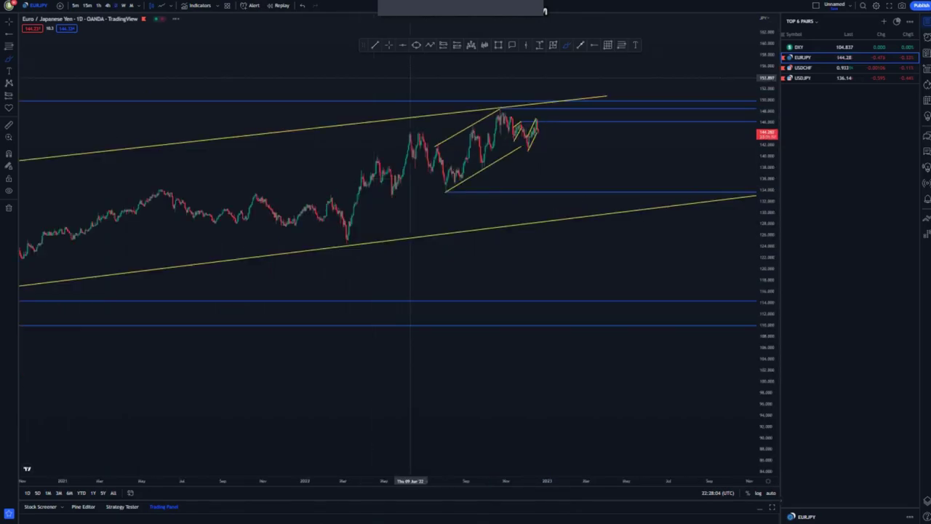
pyautogui.scroll(-5, 379, 313)
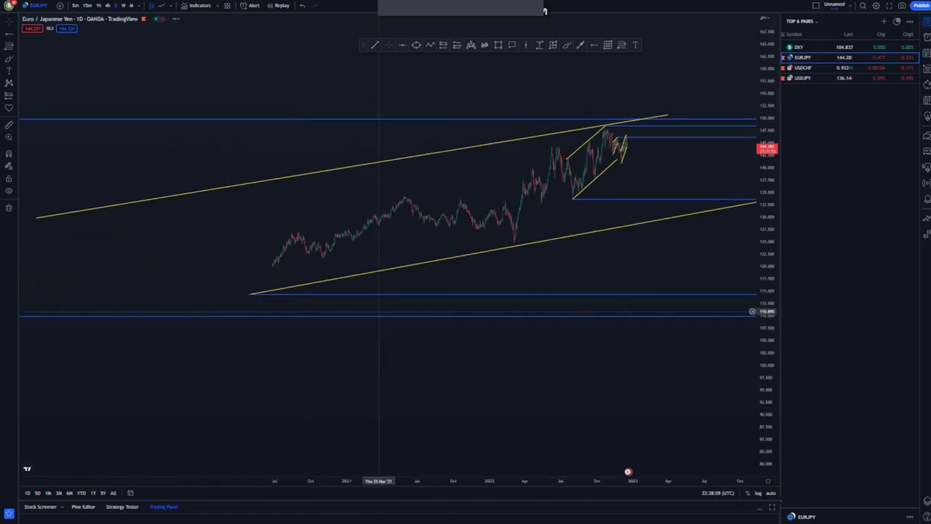
pyautogui.scroll(-2, 378, 312)
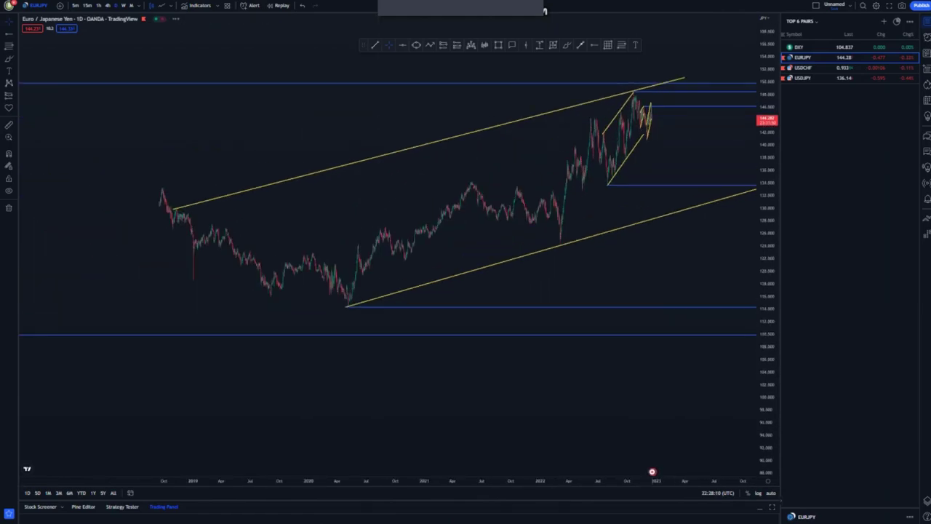
pyautogui.moveTo(652, 472); pyautogui.dragTo(631, 472)
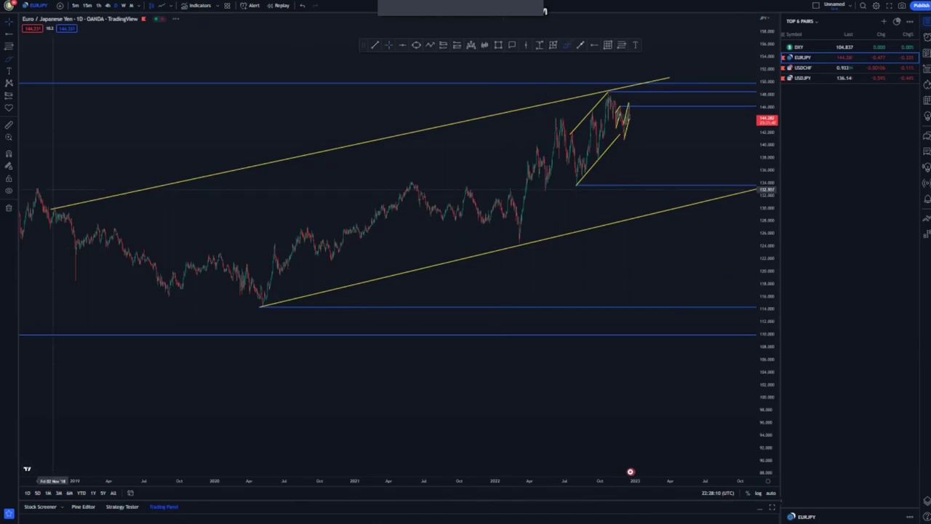
pyautogui.moveTo(67, 195); pyautogui.dragTo(73, 202)
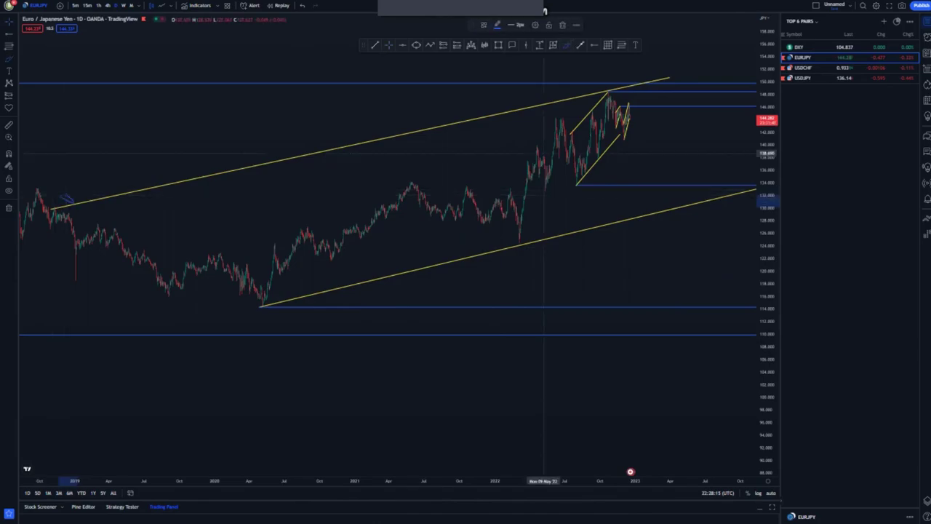
pyautogui.moveTo(595, 100); pyautogui.dragTo(610, 90)
pyautogui.moveTo(631, 471); pyautogui.dragTo(532, 472)
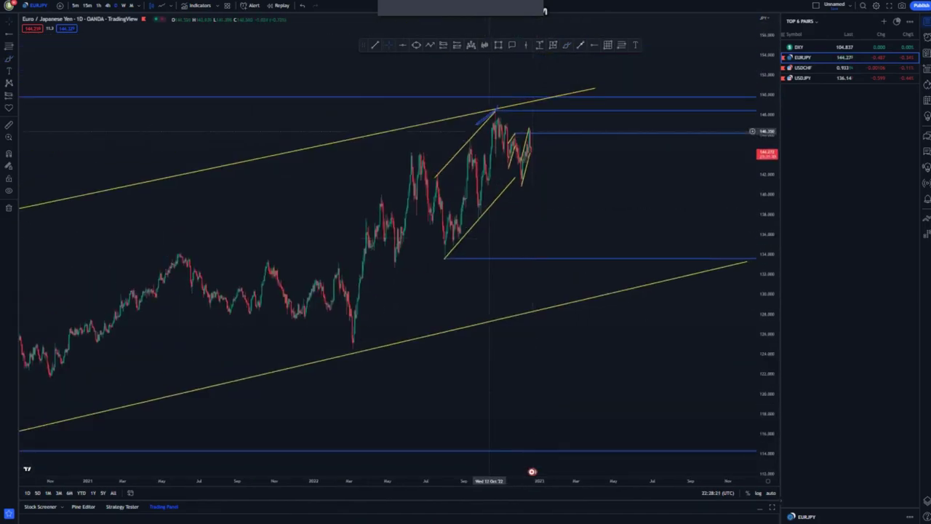
# Delete the brush mark at the October 2022 high on the large channel's upper trendline
pyautogui.click(483, 119)
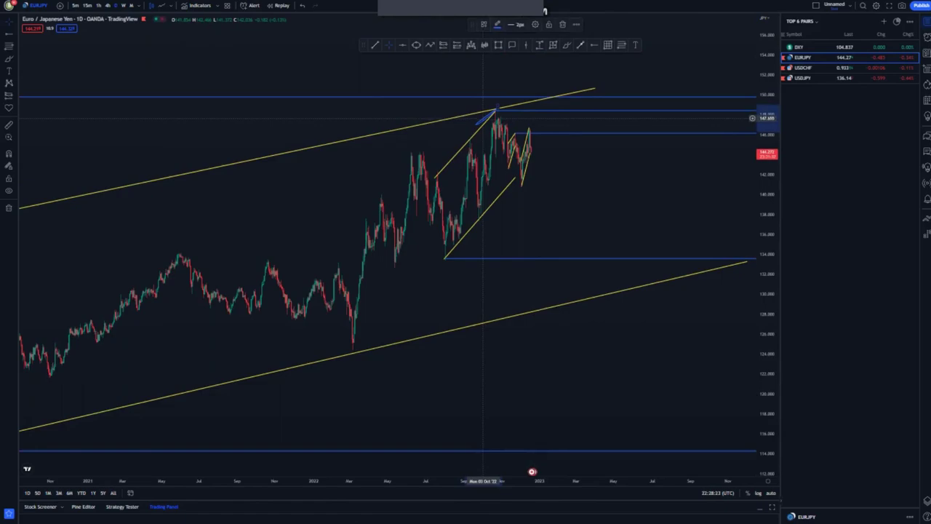
pyautogui.click(562, 24)
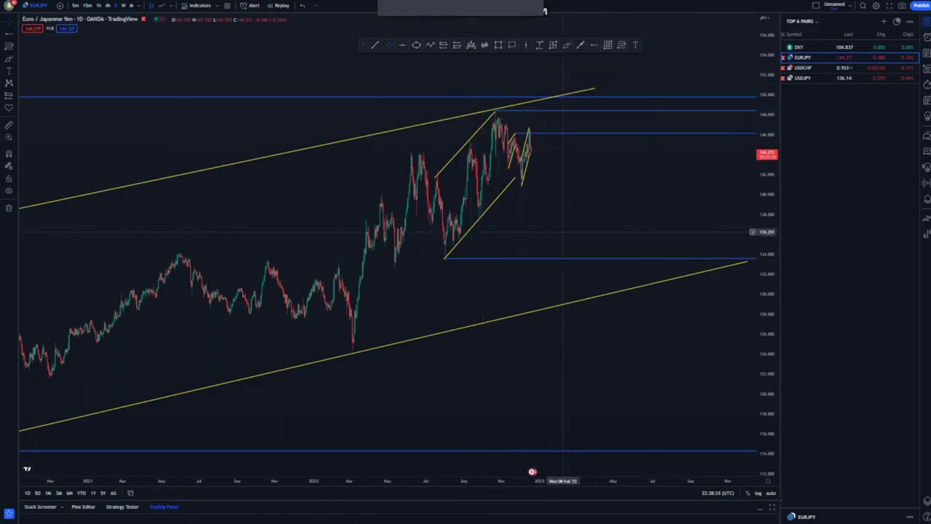
pyautogui.scroll(1, 586, 226)
pyautogui.scroll(2, 488, 182)
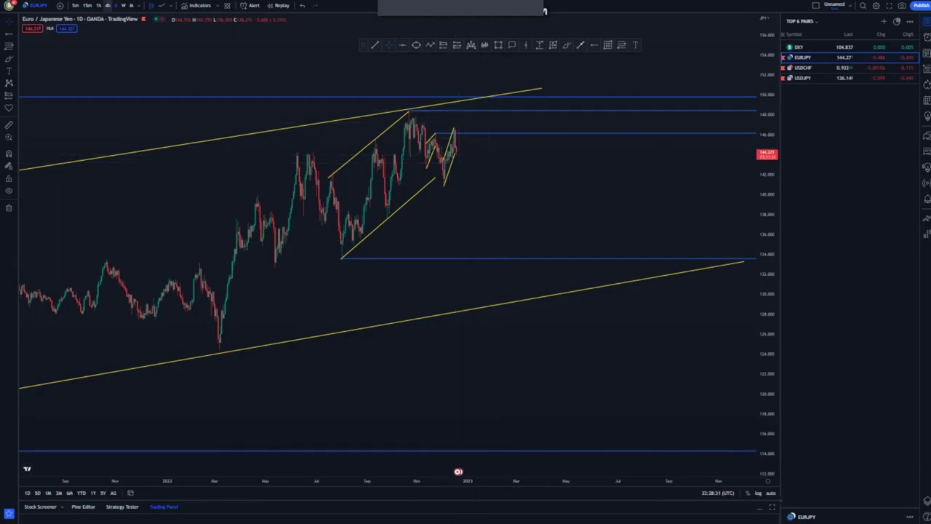
# Switch the chart to the 4-hour timeframe and circle the November and mid-December highs around the ray near 146
pyautogui.click(107, 6)
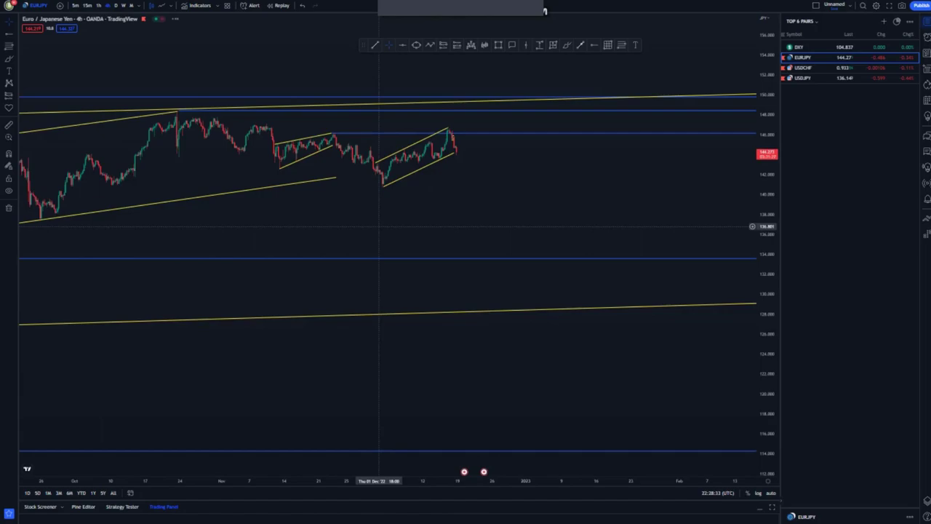
pyautogui.moveTo(768, 379); pyautogui.dragTo(767, 240)
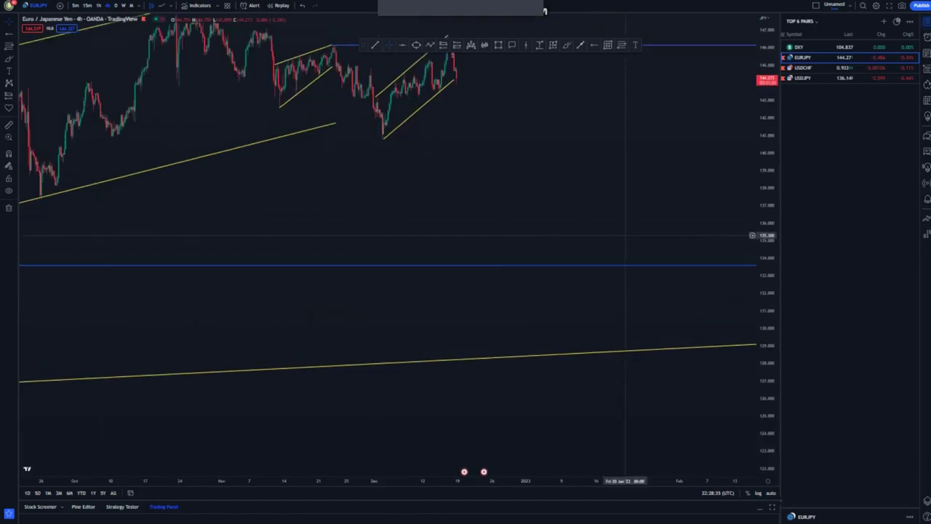
pyautogui.moveTo(499, 172); pyautogui.dragTo(472, 299)
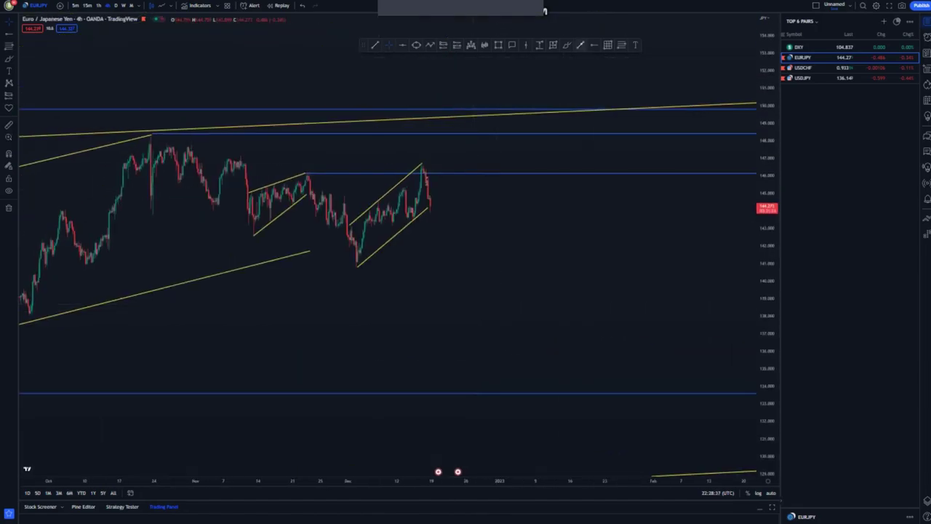
pyautogui.moveTo(300, 172)
pyautogui.mouseDown()
pyautogui.moveTo(291, 174)
pyautogui.moveTo(317, 171)
pyautogui.mouseUp()
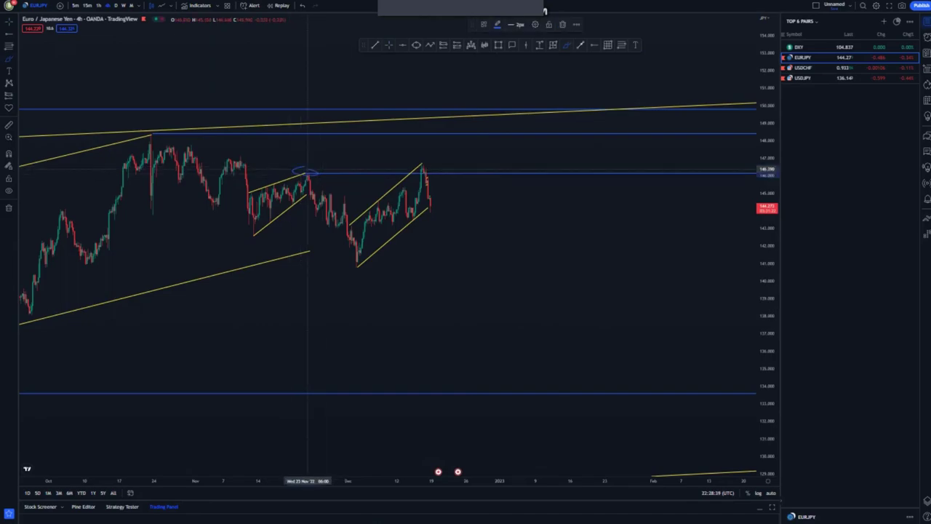
pyautogui.moveTo(422, 154)
pyautogui.mouseDown()
pyautogui.moveTo(429, 162)
pyautogui.moveTo(412, 158)
pyautogui.moveTo(364, 258)
pyautogui.moveTo(445, 182)
pyautogui.moveTo(433, 162)
pyautogui.mouseUp()
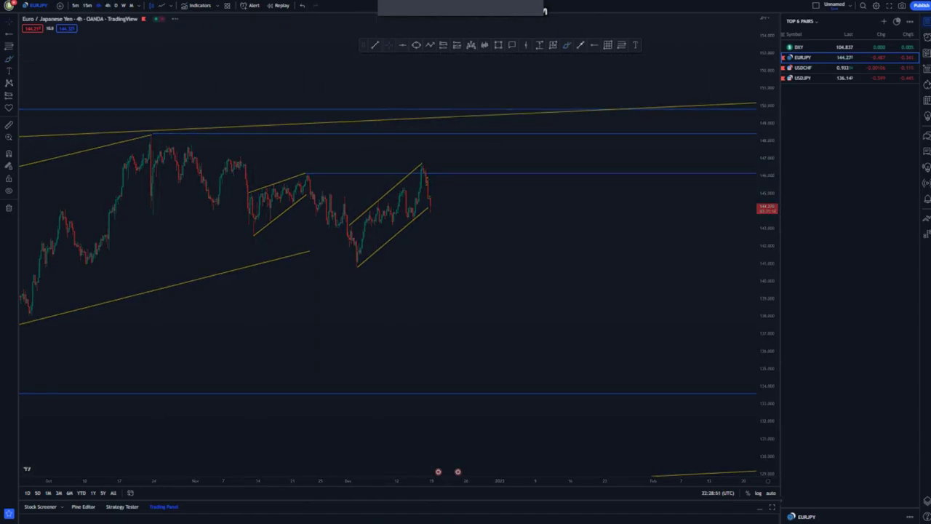
# Switch the chart to the 1-hour timeframe and examine the rising December channel around the latest price
pyautogui.write('1h')
pyautogui.press('Return')
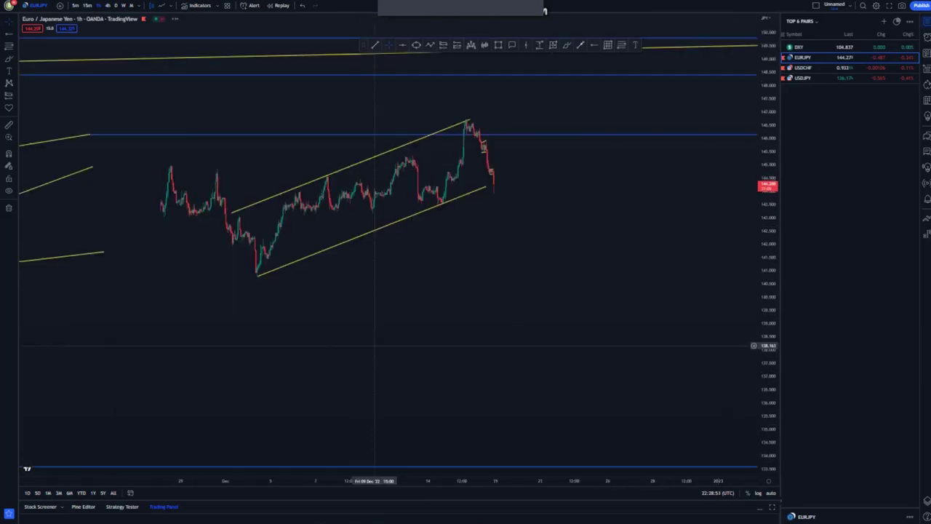
pyautogui.scroll(3, 549, 275)
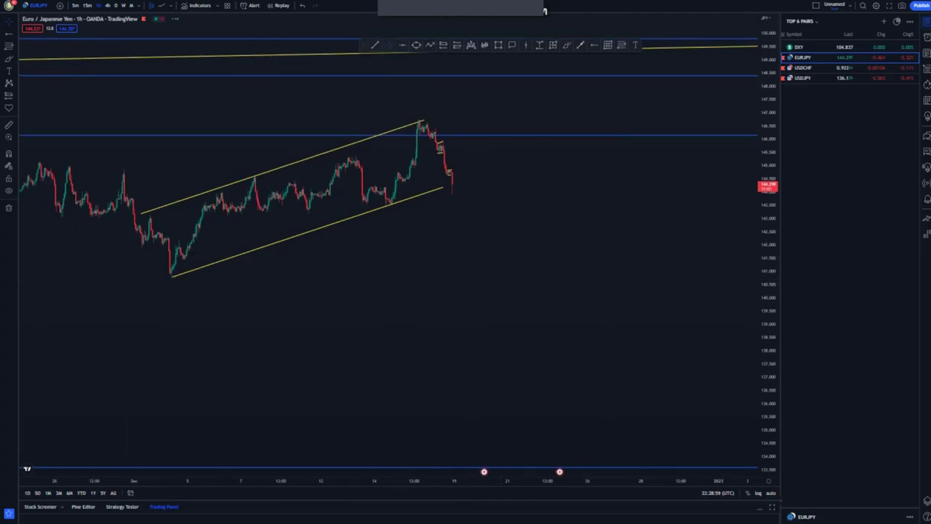
pyautogui.moveTo(768, 275); pyautogui.dragTo(768, 254)
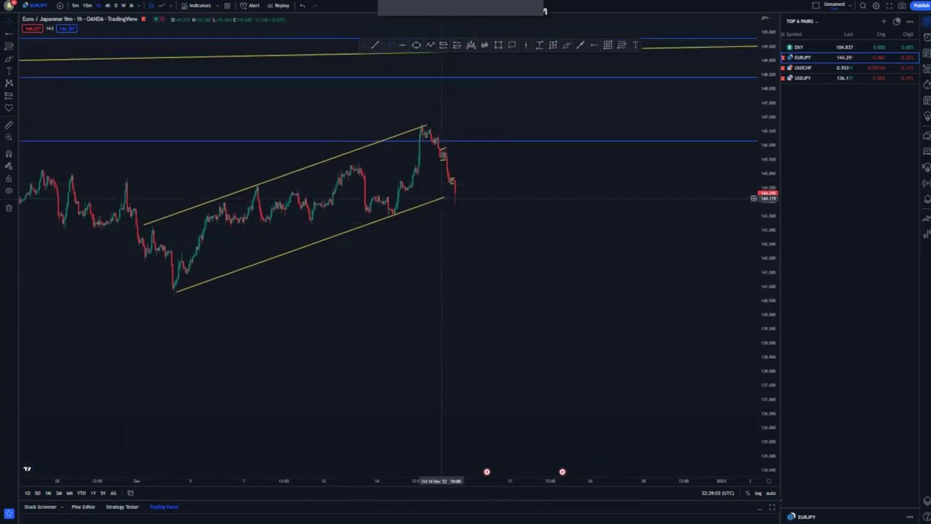
# Extend the December channel's lower trendline past the latest candle and place a horizontal ray at the channel's starting low, about 140.8
pyautogui.moveTo(443, 197); pyautogui.dragTo(461, 190)
pyautogui.click(594, 45)
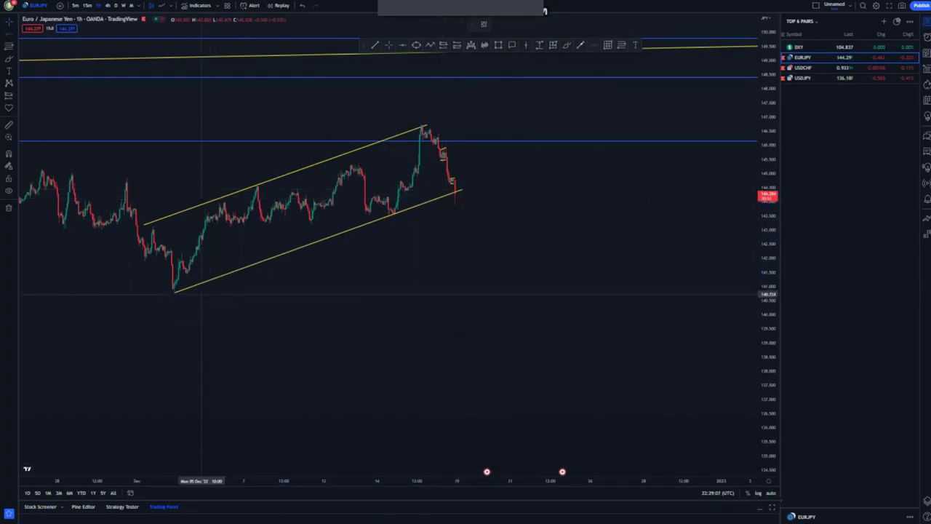
pyautogui.click(173, 291)
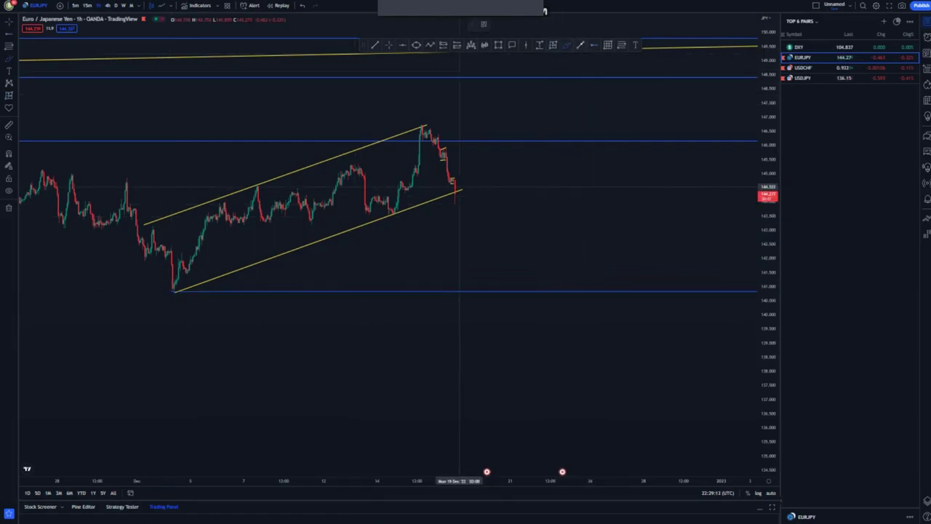
# Brush a break below the channel into a sideways zigzag and place a short position with its entry beneath it at about 143.37
pyautogui.moveTo(456, 190)
pyautogui.mouseDown()
pyautogui.moveTo(457, 212)
pyautogui.moveTo(479, 217)
pyautogui.moveTo(481, 201)
pyautogui.moveTo(483, 216)
pyautogui.mouseUp()
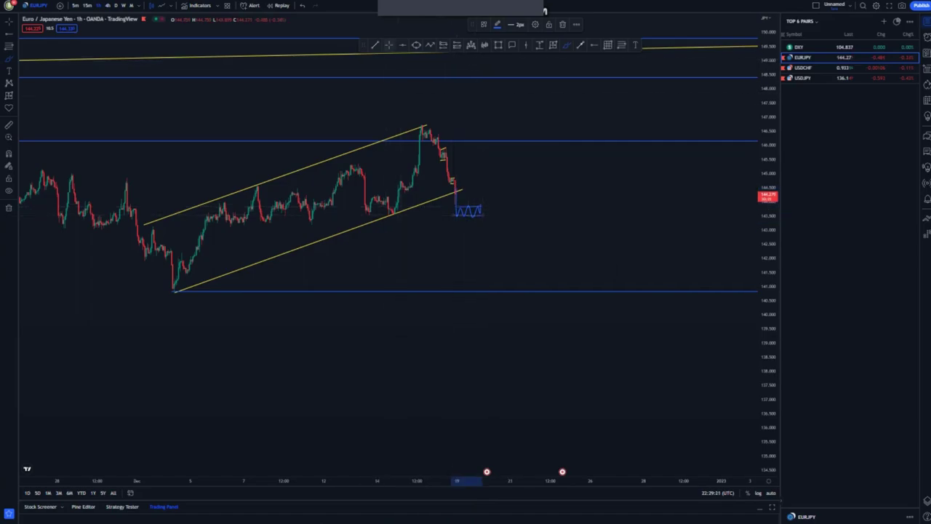
pyautogui.click(443, 45)
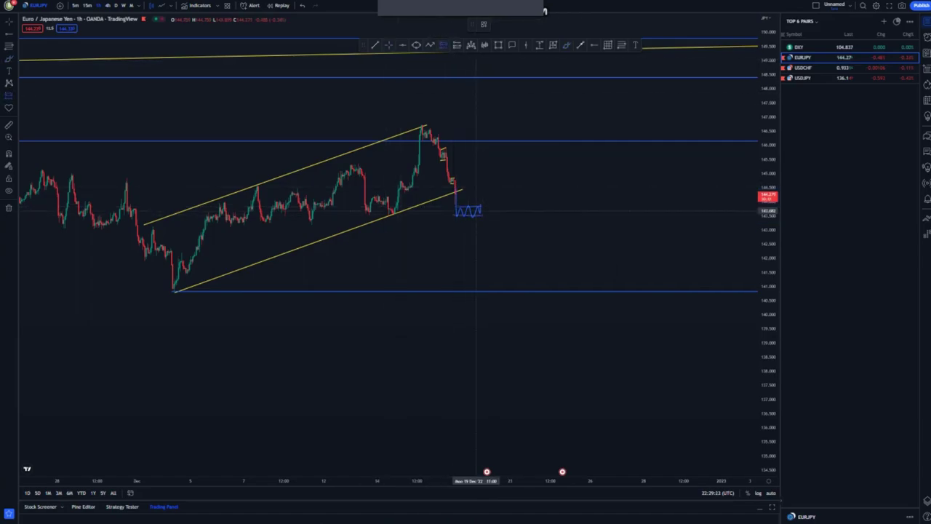
pyautogui.click(476, 219)
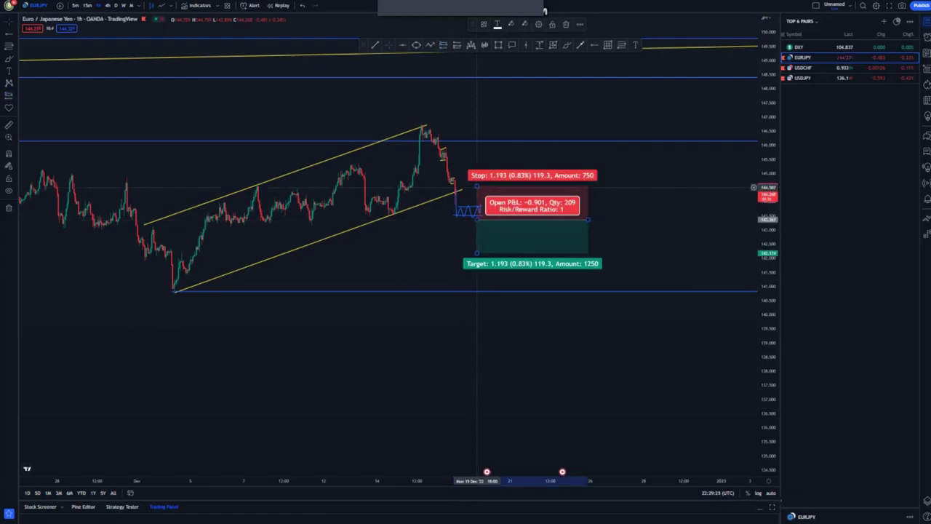
# Tighten the EURJPY short position's stop to about 144.12 and lower its target to the blue ray near 133.7
pyautogui.moveTo(477, 187); pyautogui.dragTo(476, 199)
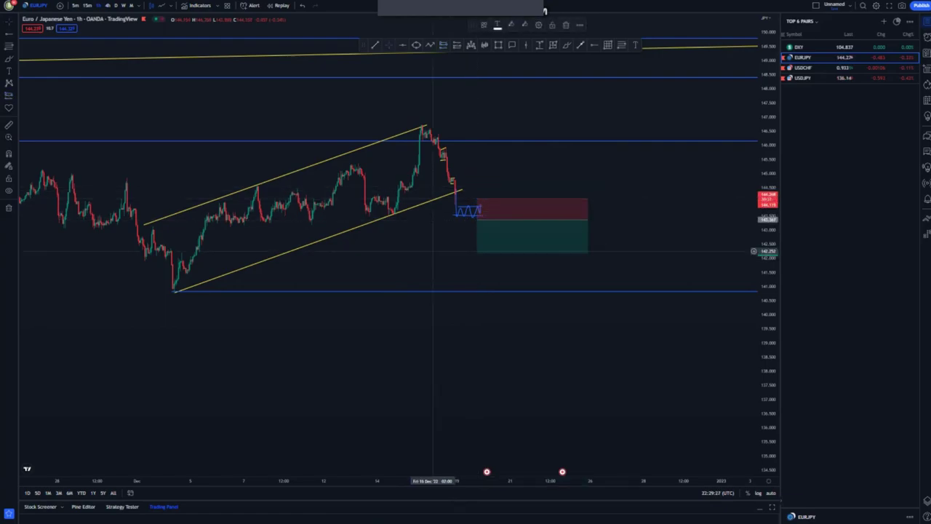
pyautogui.moveTo(432, 252); pyautogui.dragTo(477, 260)
pyautogui.click(431, 200)
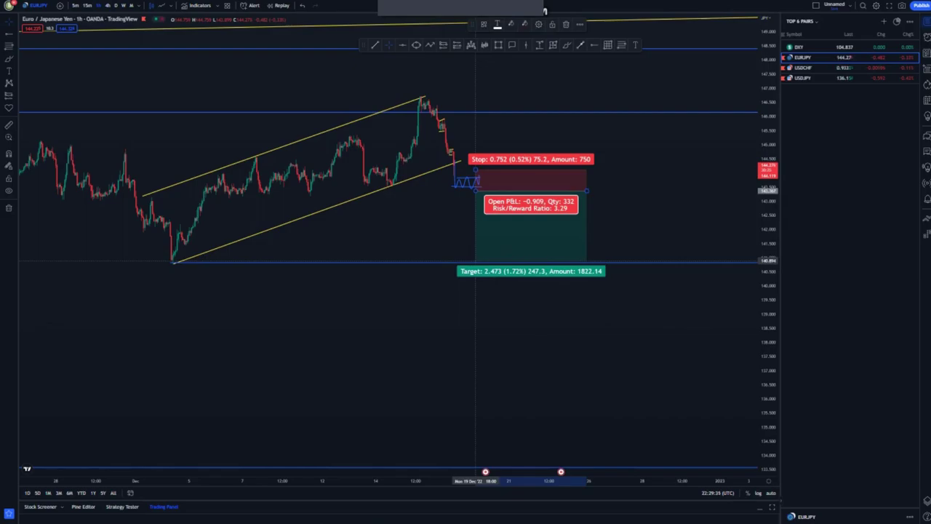
pyautogui.moveTo(476, 260); pyautogui.dragTo(477, 463)
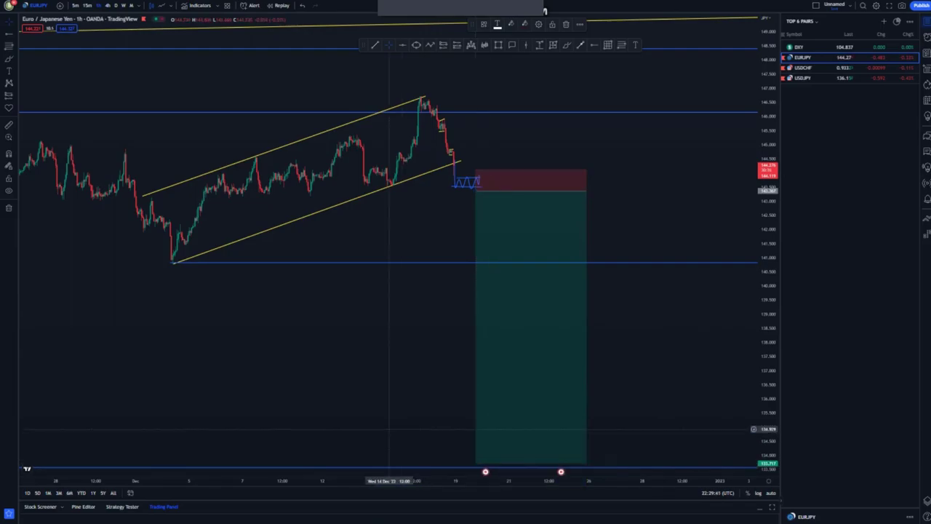
# Lower the short position's target further to the long yellow trendline beneath price, at about 128.08
pyautogui.scroll(-5, 384, 404)
pyautogui.scroll(3, 383, 404)
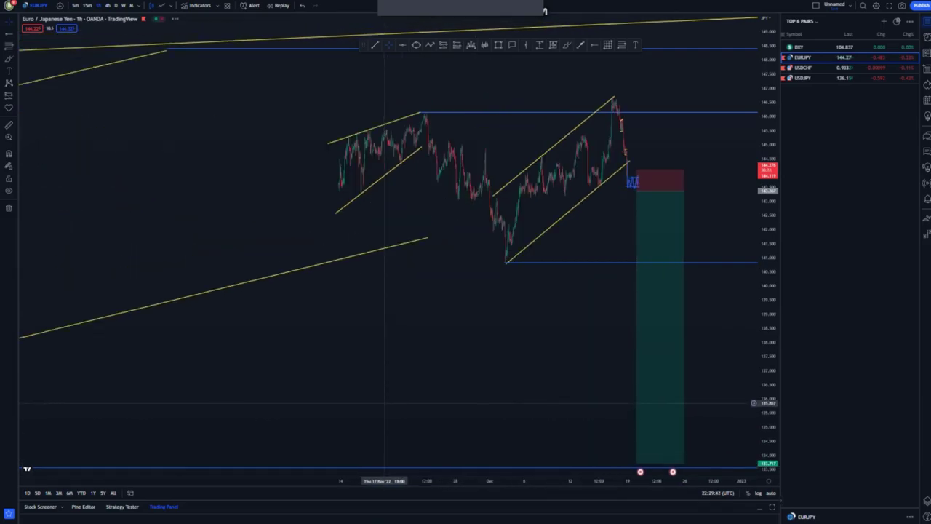
pyautogui.moveTo(355, 380); pyautogui.dragTo(209, 225)
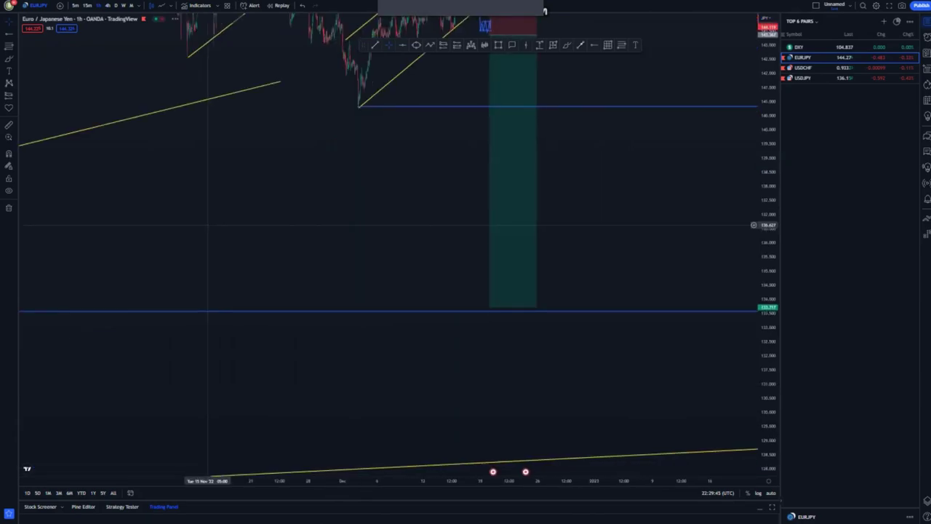
pyautogui.scroll(-2, 416, 328)
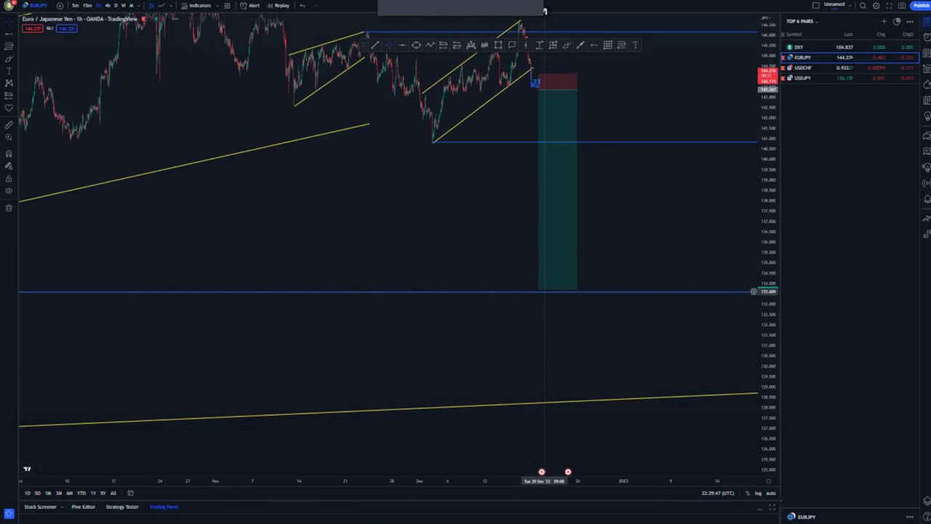
pyautogui.moveTo(542, 291); pyautogui.dragTo(538, 405)
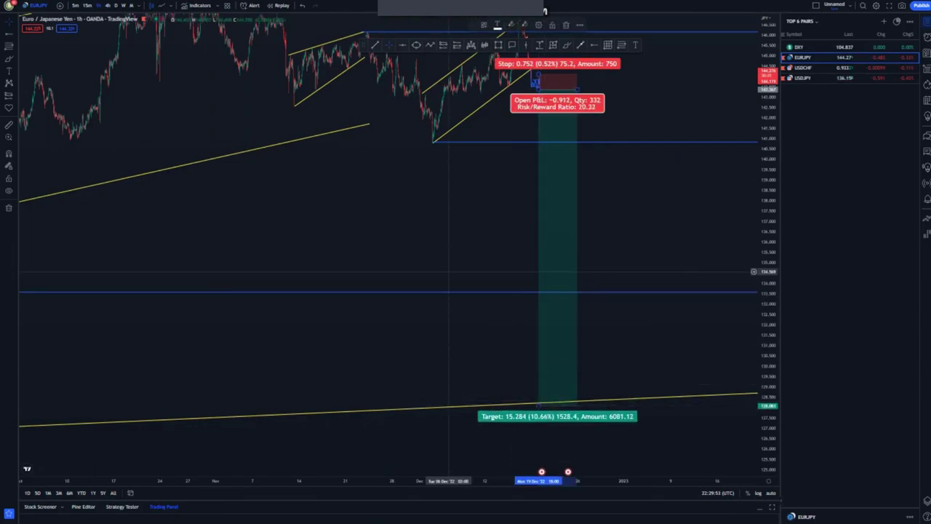
pyautogui.click(449, 271)
pyautogui.moveTo(769, 196); pyautogui.dragTo(768, 291)
pyautogui.scroll(-1, 488, 308)
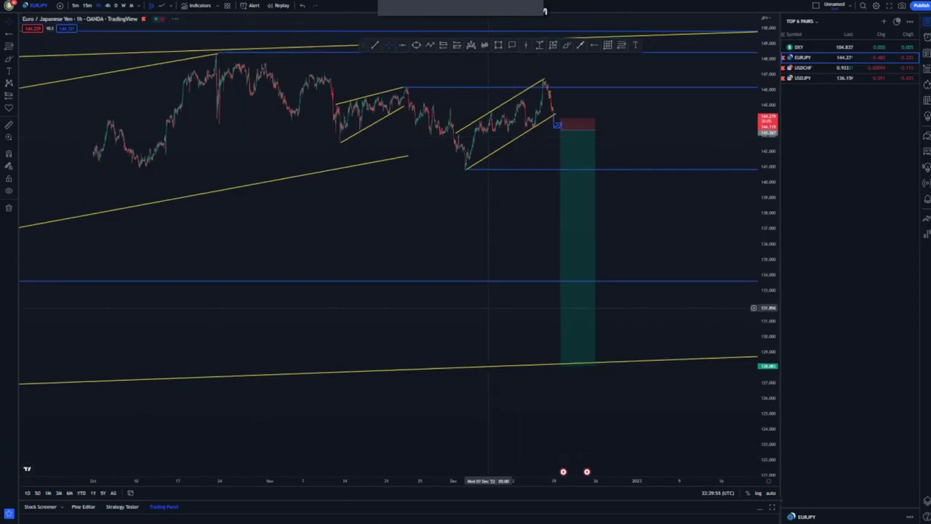
pyautogui.scroll(-1, 488, 308)
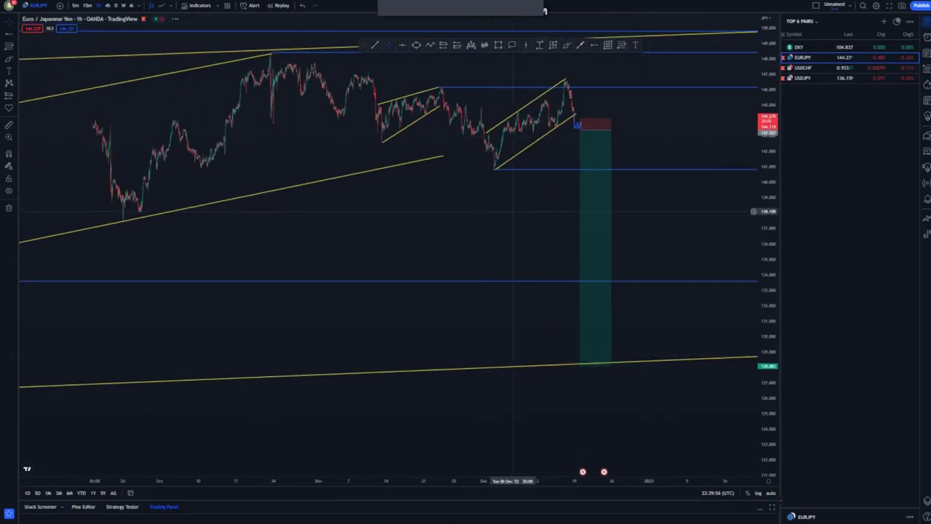
pyautogui.scroll(-1, 513, 211)
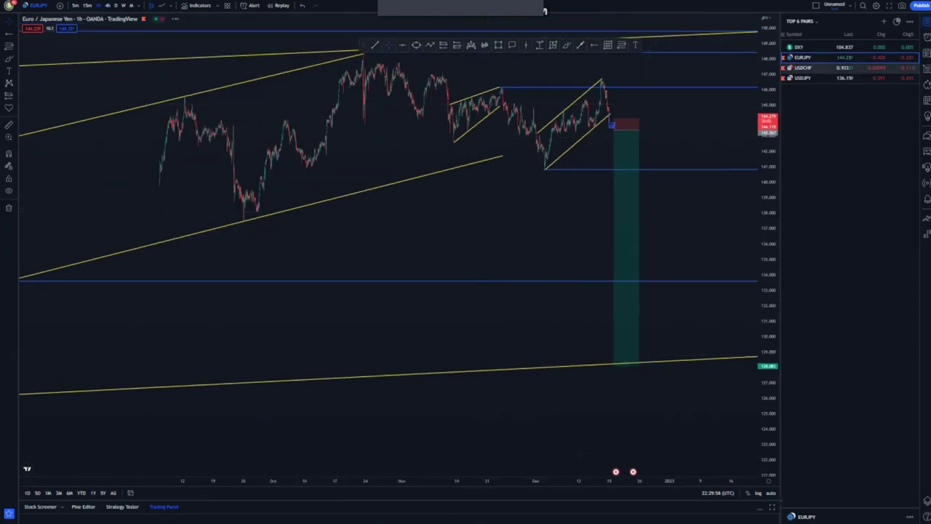
# Switch the chart to USDCHF on the weekly timeframe, reset the chart view and compress the price scale to fit the whole structure
pyautogui.click(803, 67)
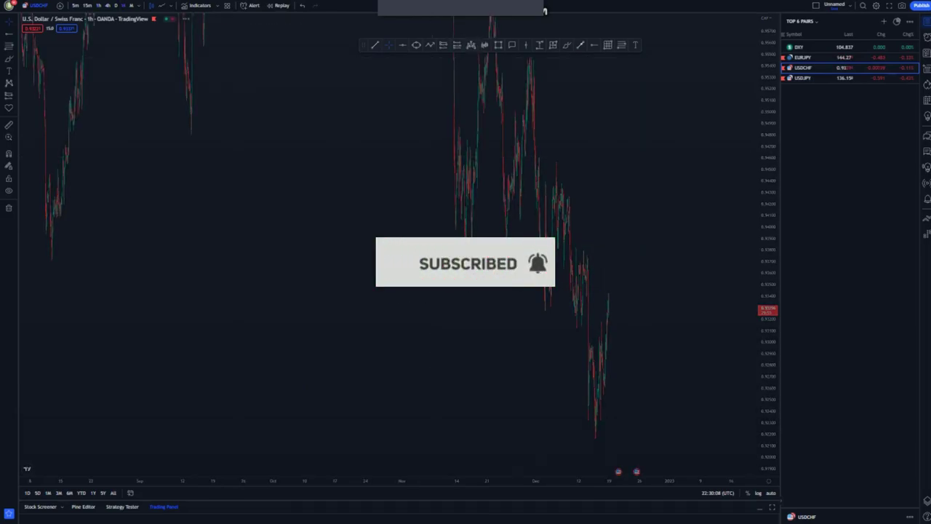
pyautogui.click(594, 46)
pyautogui.click(607, 165)
pyautogui.hotkey('ctrl', 'z')
pyautogui.hotkey('ctrl', 'z')
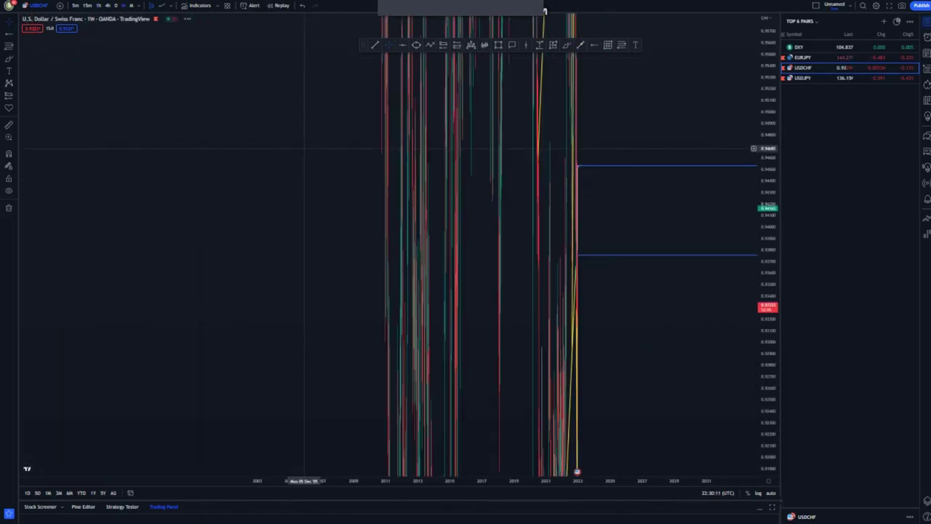
pyautogui.rightClick(241, 143)
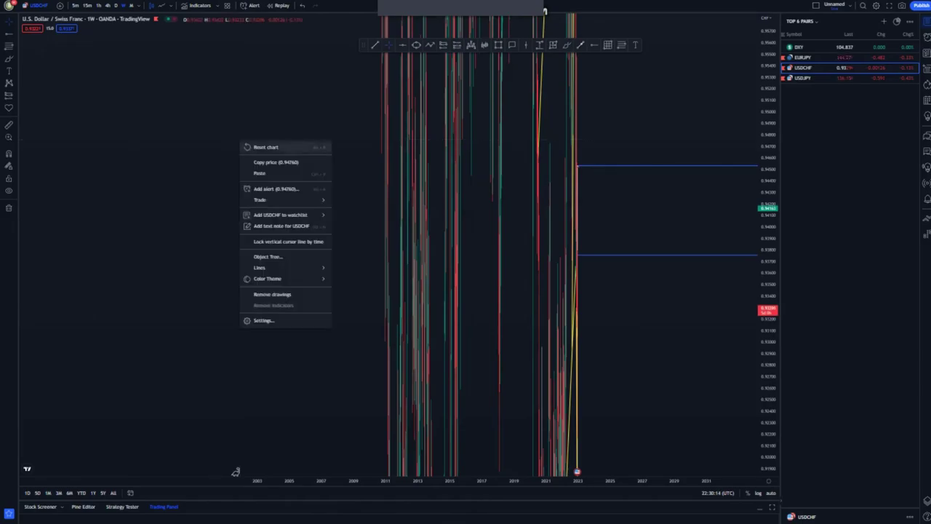
pyautogui.click(266, 147)
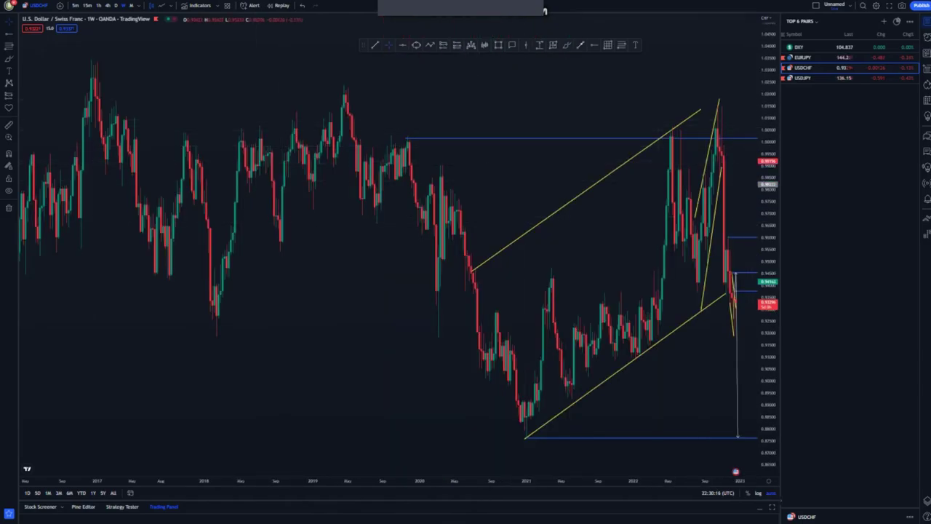
pyautogui.moveTo(769, 138); pyautogui.dragTo(770, 269)
pyautogui.moveTo(226, 244); pyautogui.dragTo(191, 237)
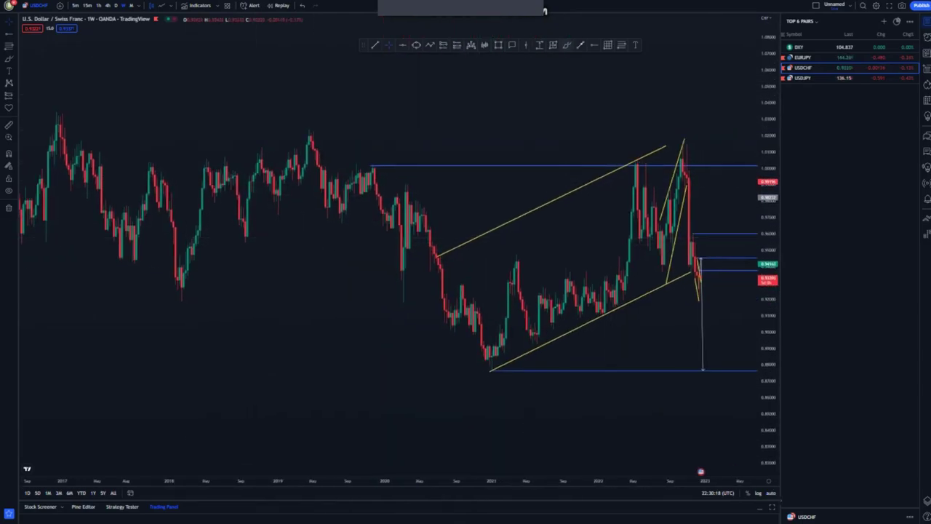
# Circle the late-2019 and spring-2022 highs along the ray near 1.00 and undo the latter circle
pyautogui.click(375, 166)
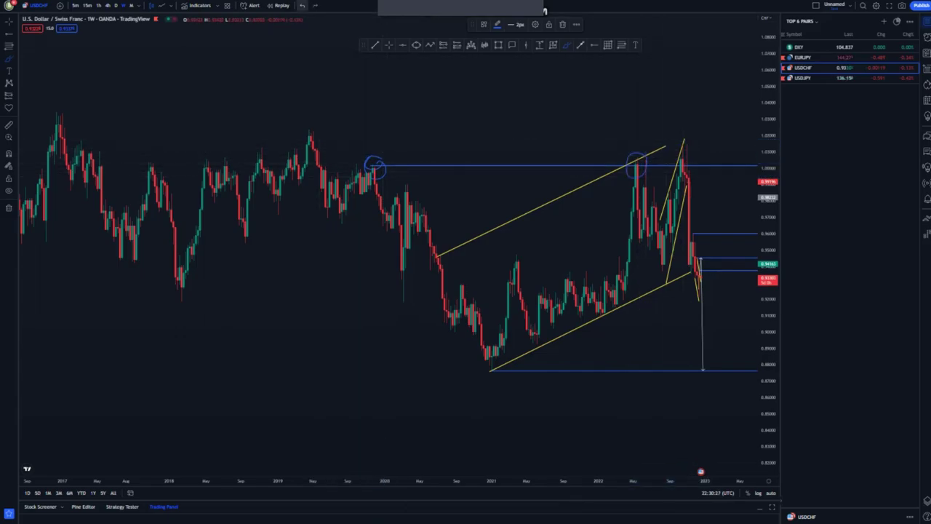
pyautogui.click(302, 6)
pyautogui.click(390, 46)
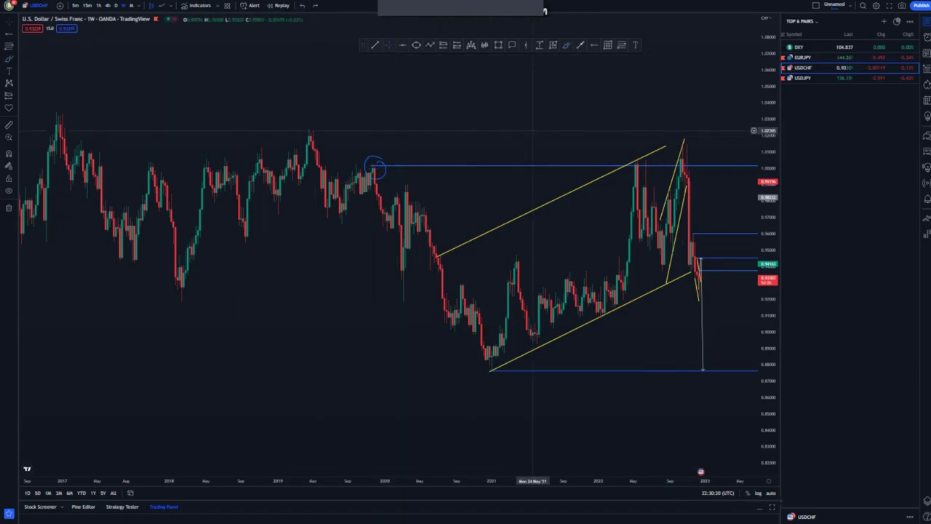
# Brush a loop around the late-2022 drop, and delete it together with the circle on the late-2019 high
pyautogui.moveTo(445, 129); pyautogui.dragTo(329, 109)
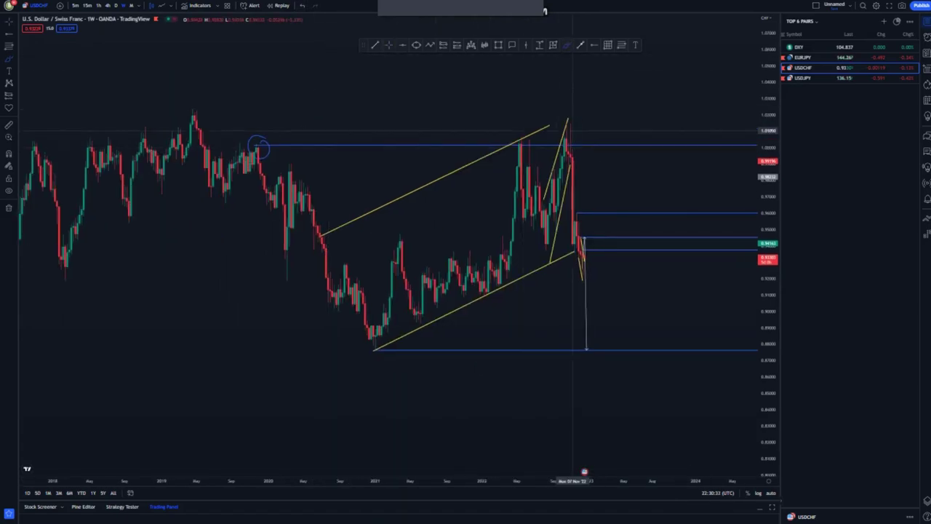
pyautogui.moveTo(588, 123); pyautogui.dragTo(581, 255)
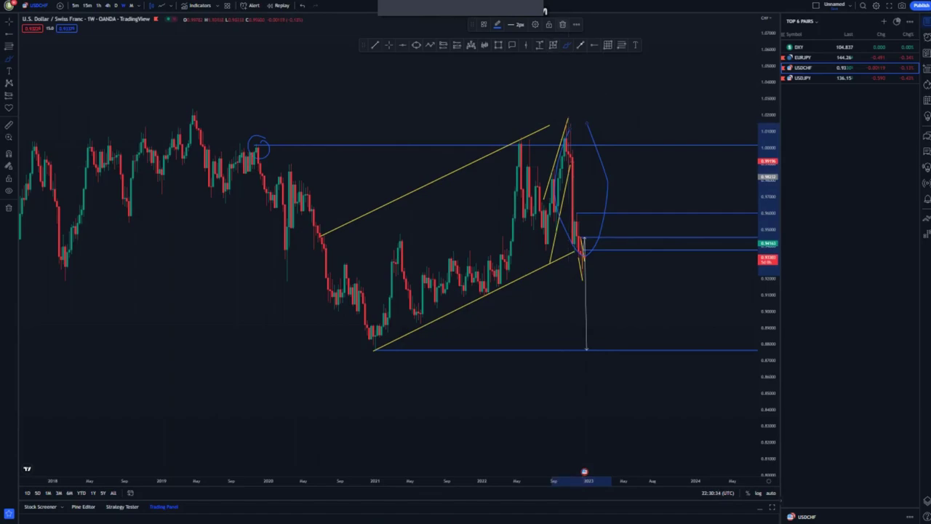
pyautogui.click(562, 25)
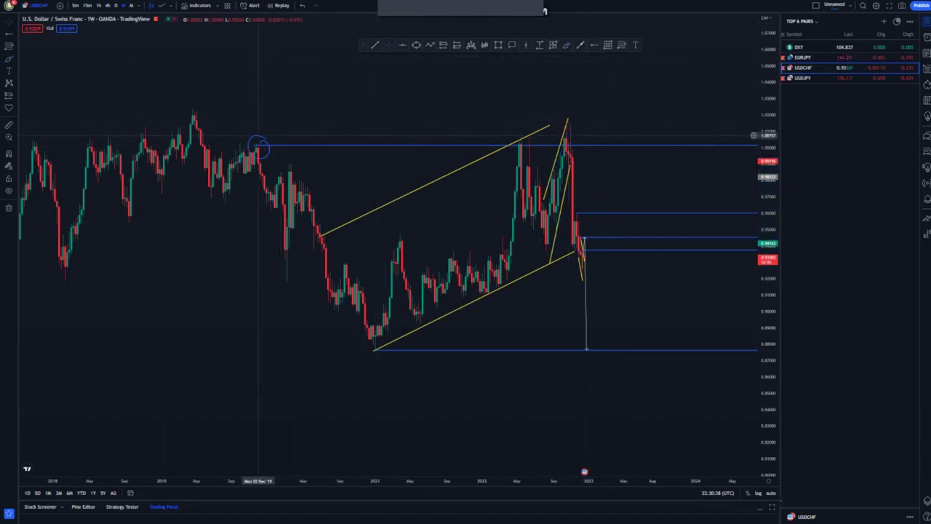
pyautogui.click(562, 25)
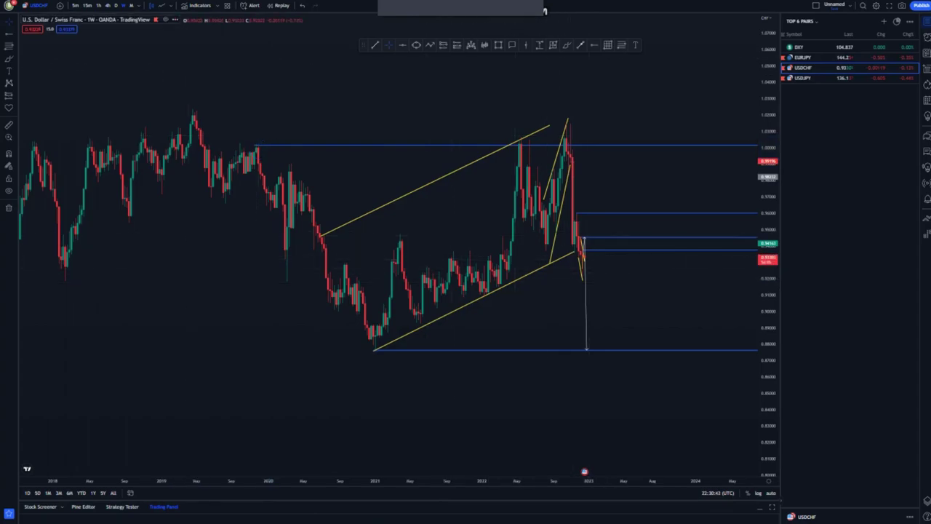
# Switch USDCHF to the daily timeframe and move the floating drawing toolbar up clear of the candles
pyautogui.click(115, 5)
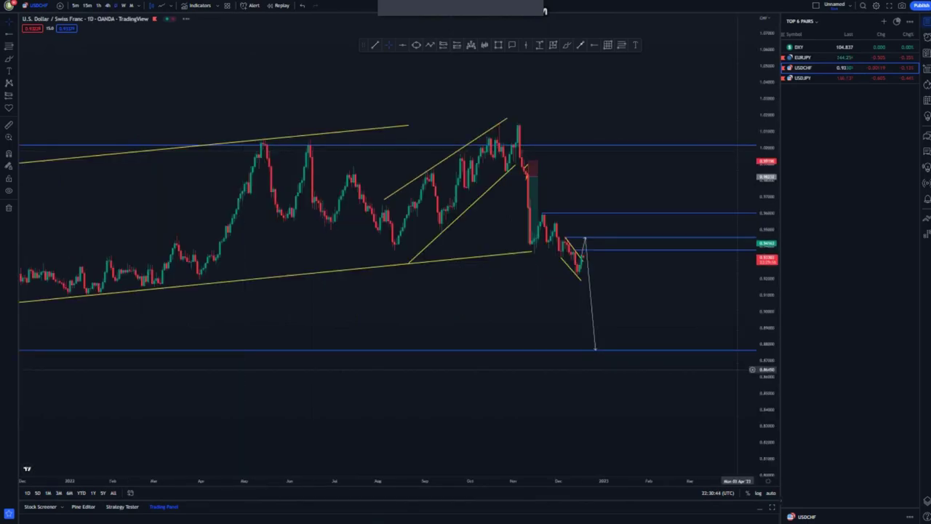
pyautogui.scroll(5, 739, 369)
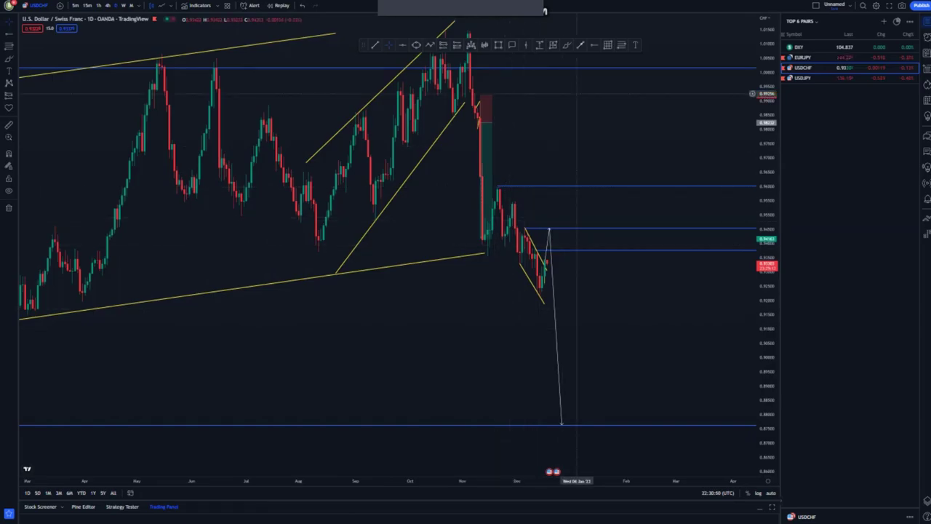
pyautogui.moveTo(572, 65); pyautogui.dragTo(571, 75)
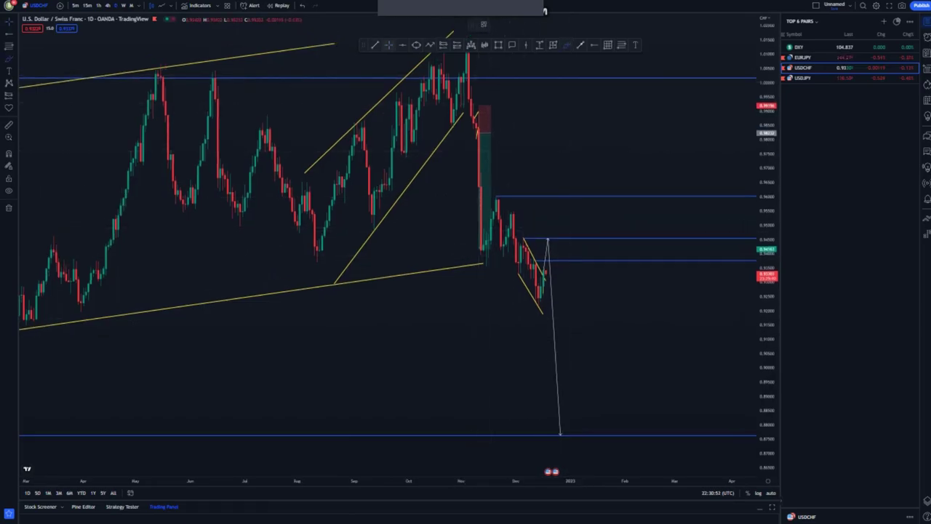
pyautogui.moveTo(363, 44); pyautogui.dragTo(367, 24)
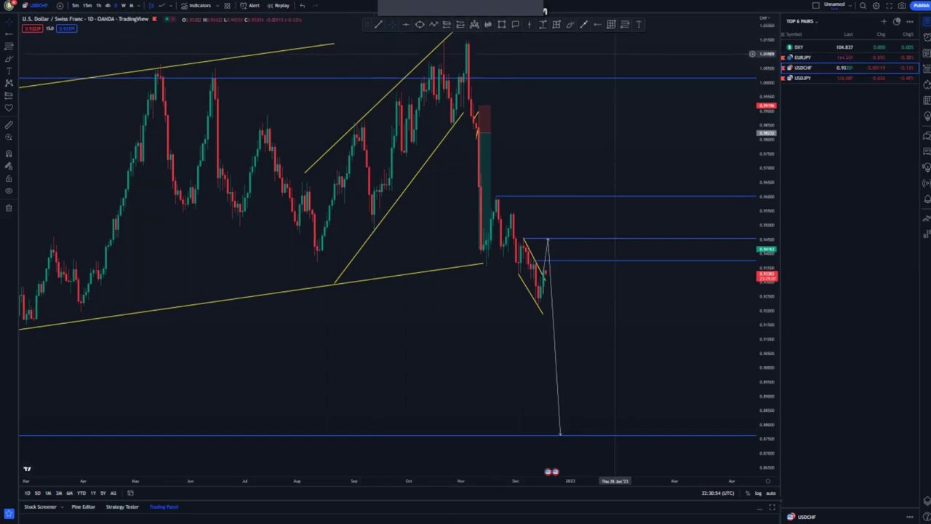
# Brush loops over the November drop and the following swing plus a projected fall to the ray near 0.876, and undo them
pyautogui.moveTo(478, 42)
pyautogui.mouseDown()
pyautogui.moveTo(464, 146)
pyautogui.moveTo(484, 253)
pyautogui.moveTo(492, 233)
pyautogui.mouseUp()
pyautogui.moveTo(539, 179)
pyautogui.mouseDown()
pyautogui.moveTo(489, 244)
pyautogui.moveTo(543, 283)
pyautogui.moveTo(572, 219)
pyautogui.moveTo(560, 189)
pyautogui.moveTo(633, 433)
pyautogui.mouseUp()
pyautogui.scroll(-3, 295, 192)
pyautogui.scroll(-3, 295, 191)
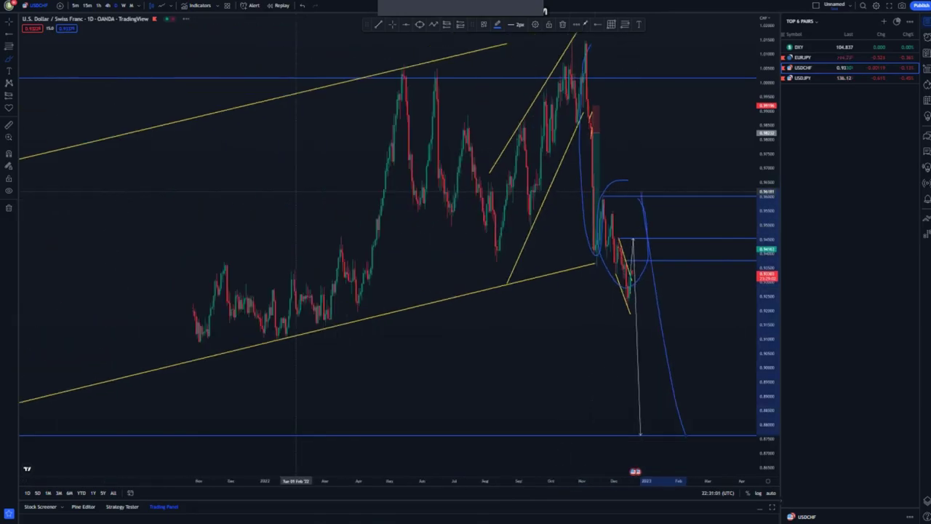
pyautogui.hotkey('ctrl', 'z')
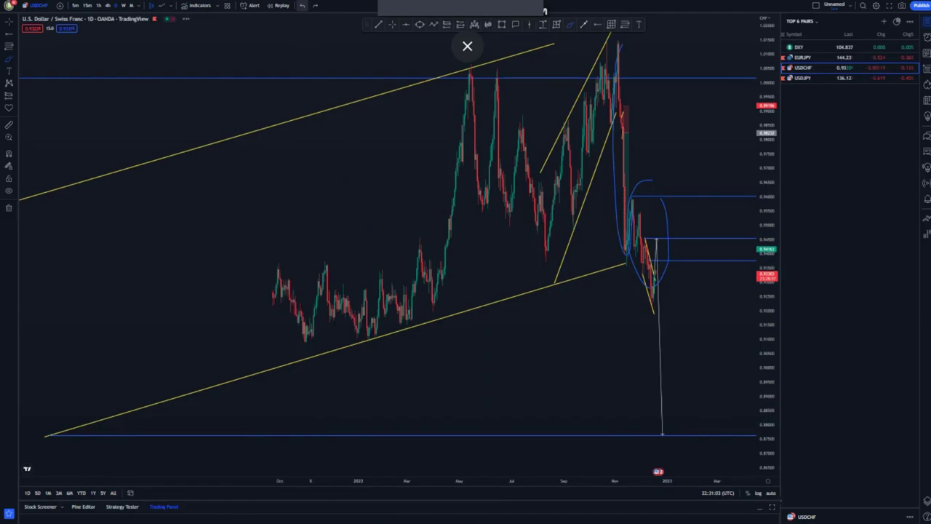
pyautogui.hotkey('ctrl', 'z')
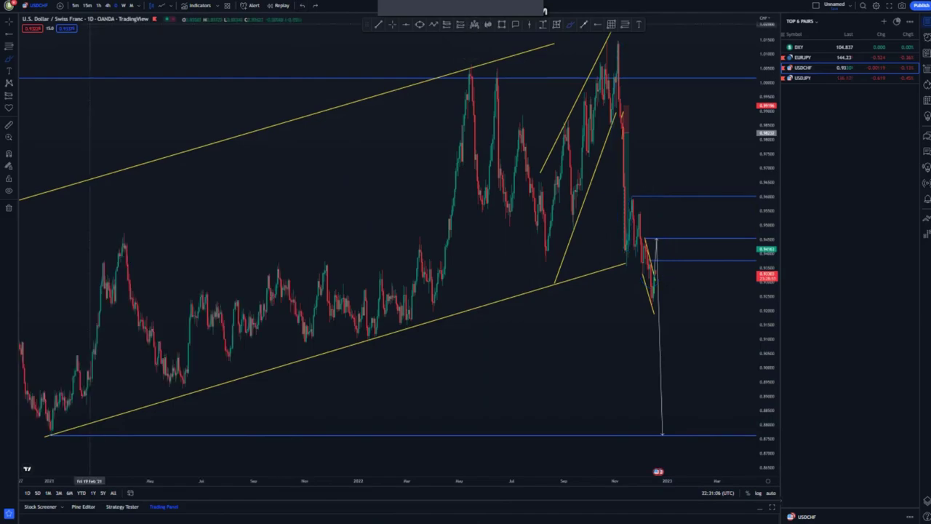
# Switch to the 4-hour timeframe and examine the falling December channel beneath the ray near 0.945
pyautogui.click(108, 6)
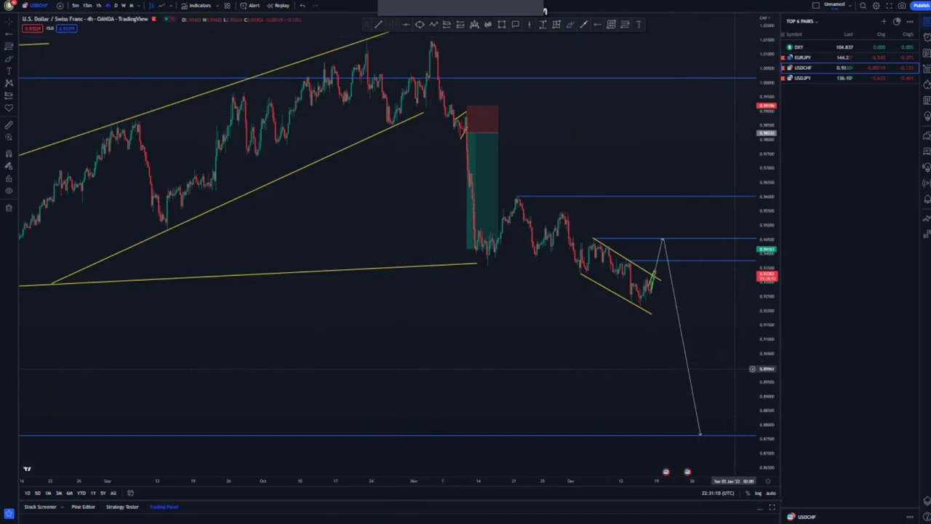
pyautogui.moveTo(767, 368); pyautogui.dragTo(767, 324)
pyautogui.scroll(5, 659, 335)
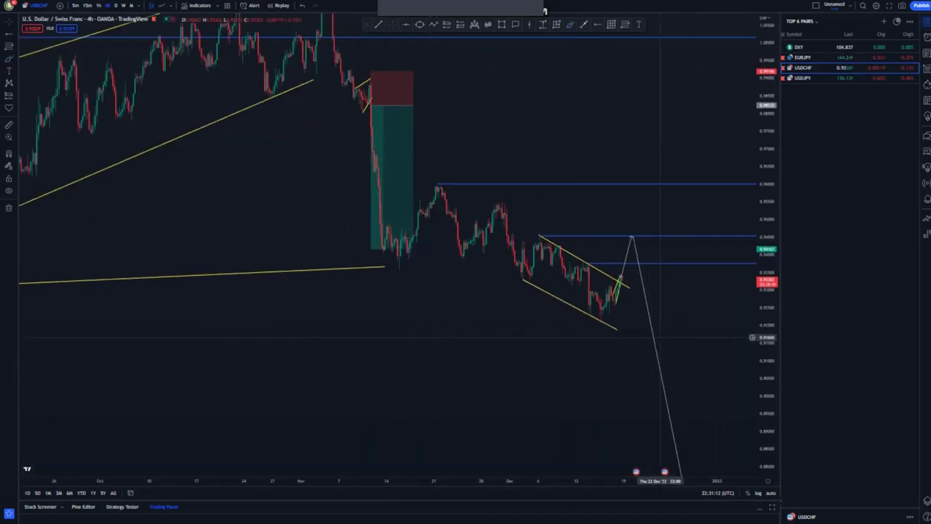
pyautogui.moveTo(478, 345); pyautogui.dragTo(411, 305)
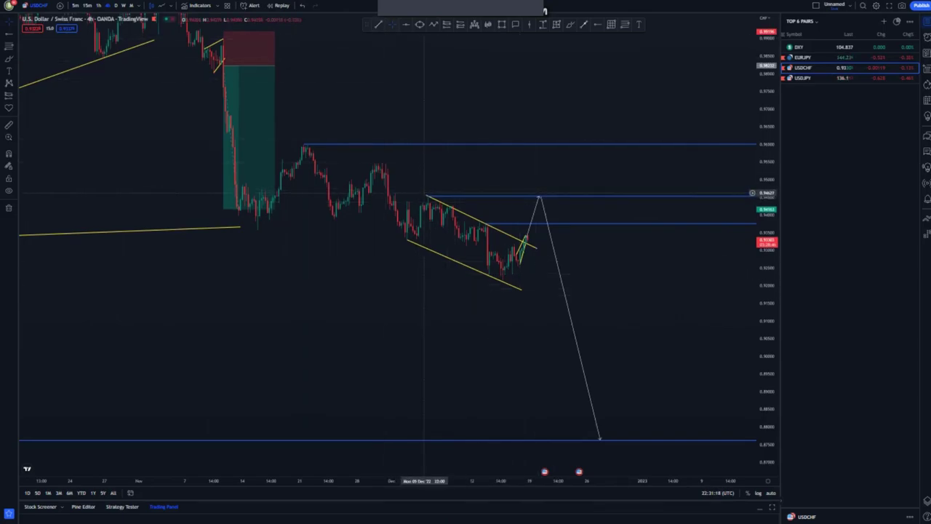
pyautogui.moveTo(425, 195)
pyautogui.mouseDown()
pyautogui.moveTo(382, 163)
pyautogui.moveTo(425, 195)
pyautogui.mouseUp()
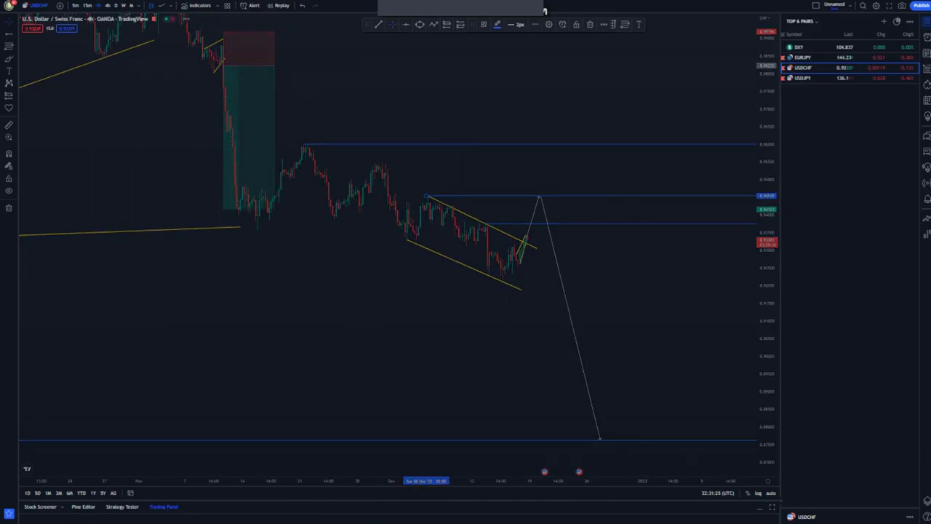
# Switch to the 1-hour timeframe and move the start of the falling channel's lower trendline back to the mid-November low, about 0.936
pyautogui.scroll(-6, 401, 266)
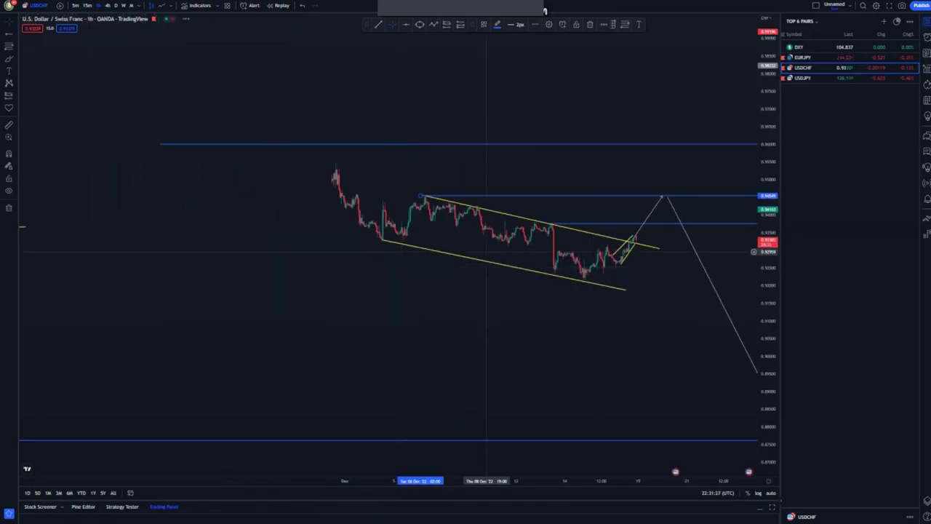
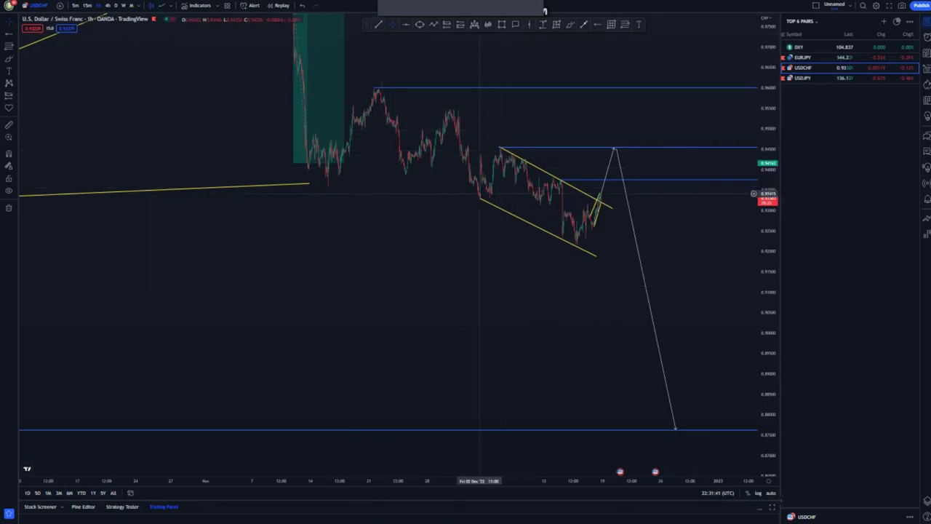
pyautogui.moveTo(482, 199); pyautogui.dragTo(326, 185)
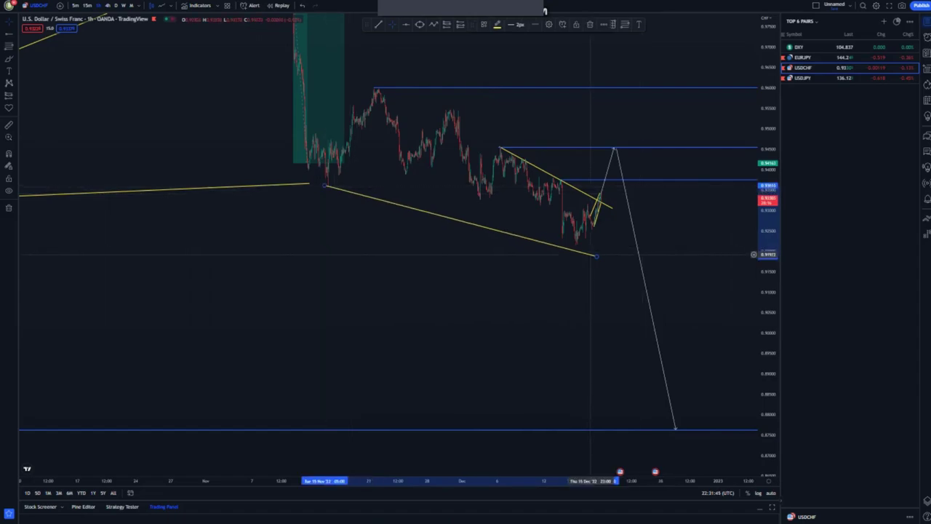
# Move the end of the falling channel's lower trendline beneath the December low, to about 0.920
pyautogui.moveTo(597, 256); pyautogui.dragTo(606, 252)
pyautogui.click(604, 266)
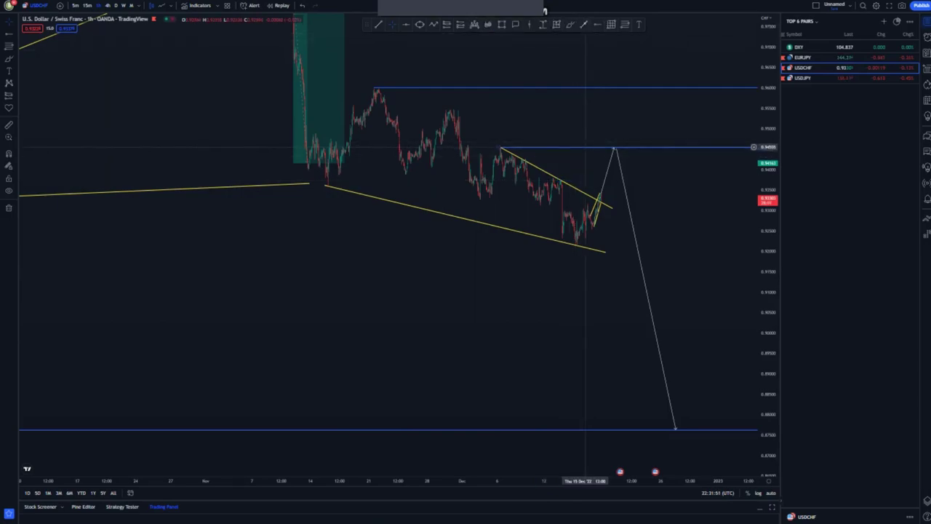
# Delete the horizontal ray near 0.945 and both projection arrows, the rise to it and the drop towards 0.876
pyautogui.press('Delete')
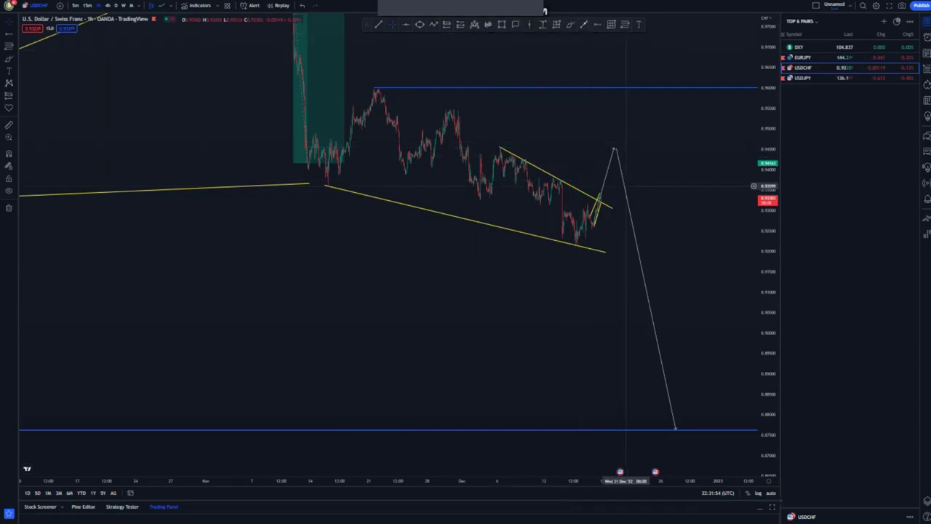
pyautogui.click(624, 187)
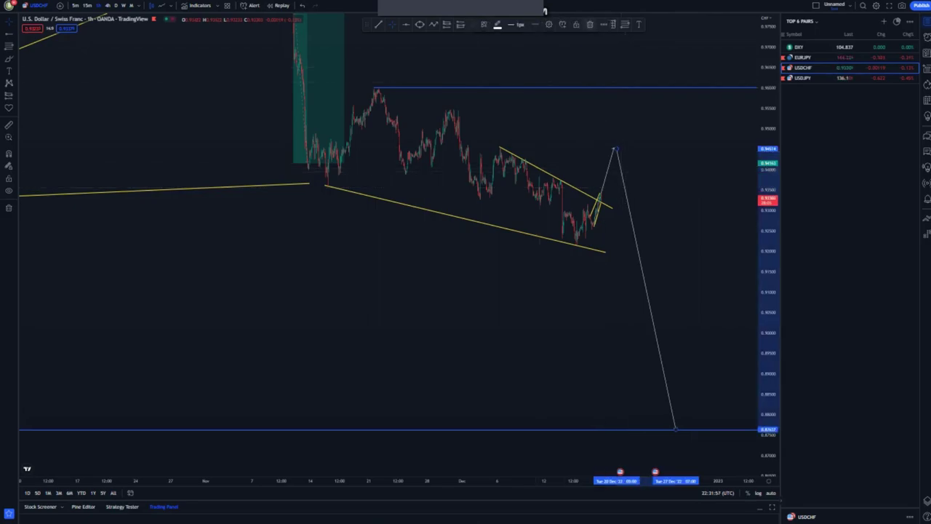
pyautogui.press('Delete')
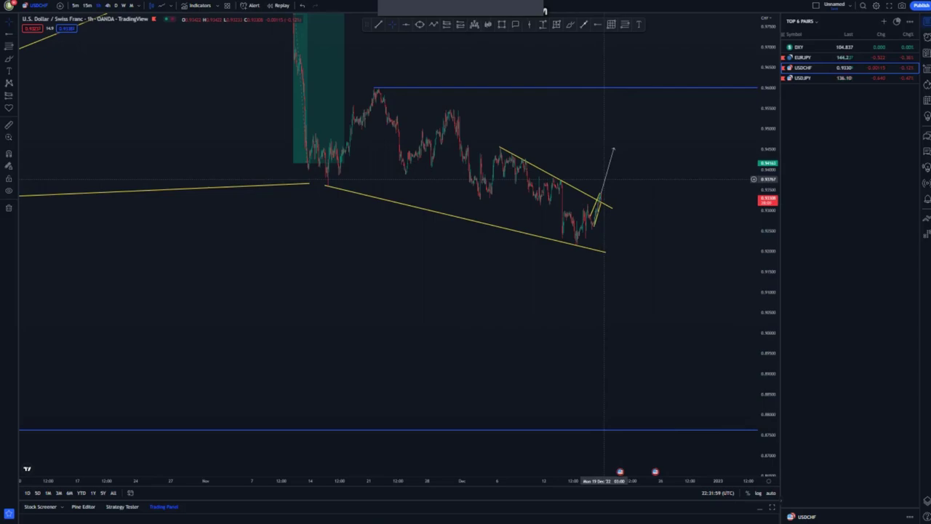
pyautogui.click(601, 194)
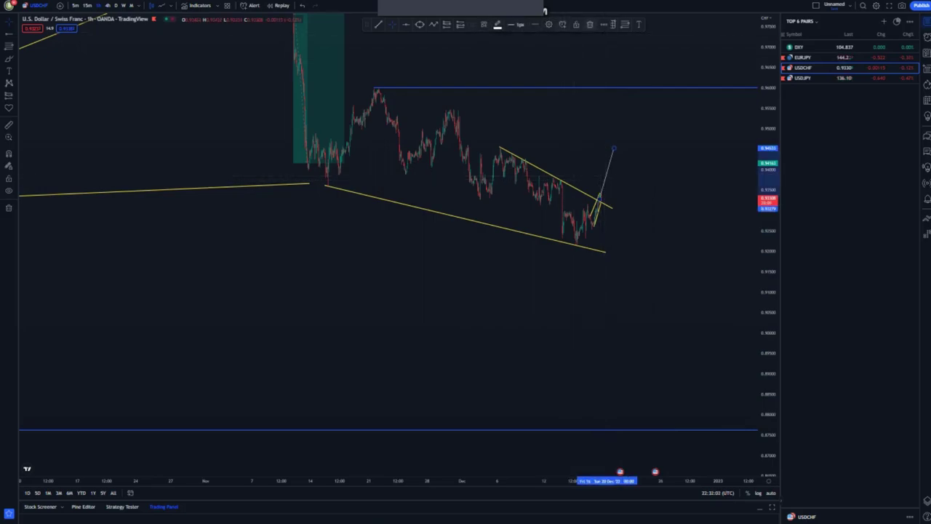
pyautogui.click(590, 25)
# Re-anchor the upper trendline from the 21 November high near 0.960 to about 0.945 on 19 December, and align the top ray with its start
pyautogui.click(500, 147)
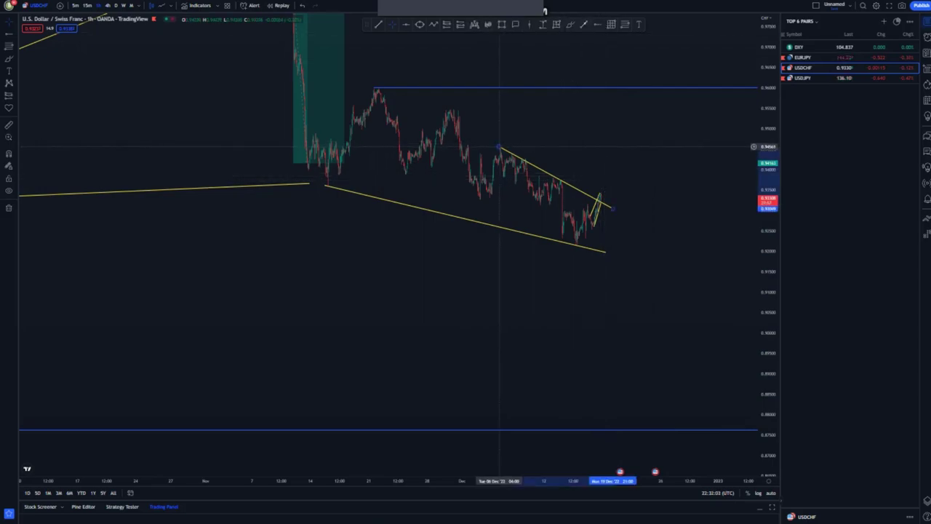
pyautogui.moveTo(499, 147)
pyautogui.mouseDown()
pyautogui.moveTo(472, 120)
pyautogui.moveTo(377, 94)
pyautogui.mouseUp()
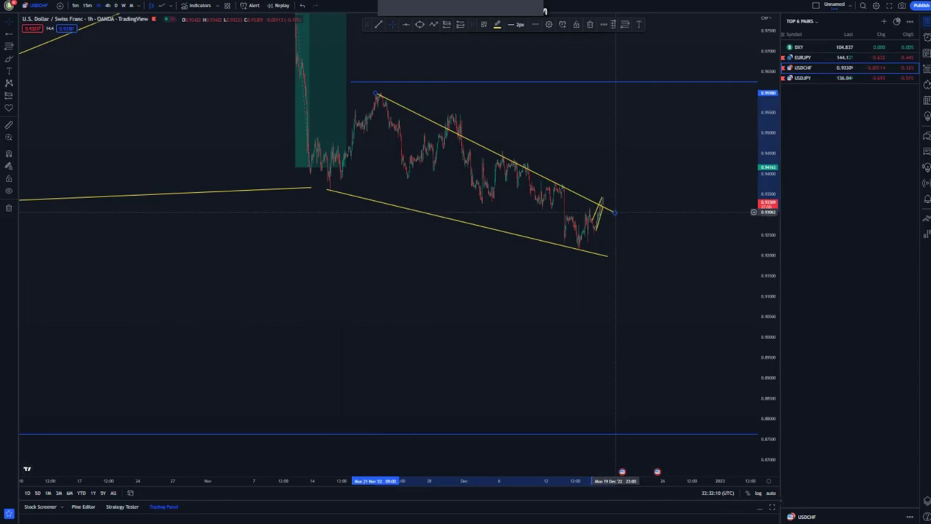
pyautogui.moveTo(615, 211); pyautogui.dragTo(611, 153)
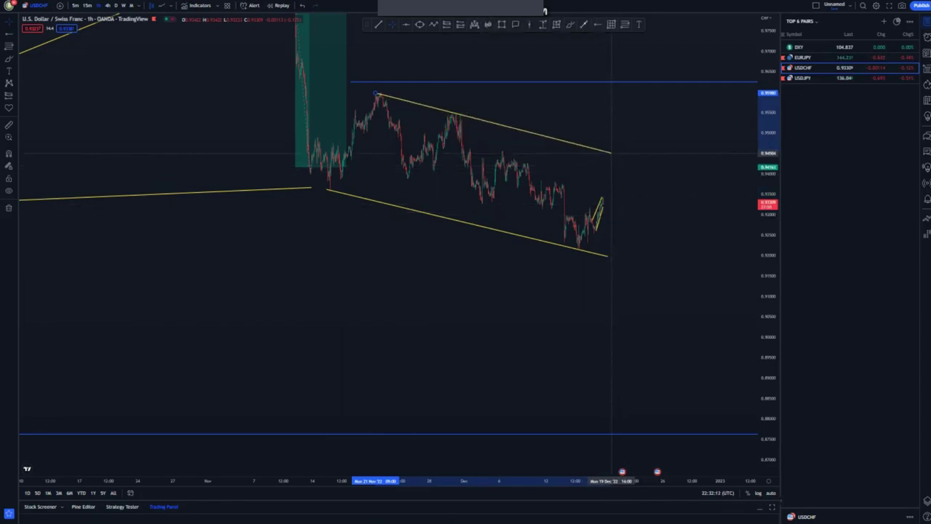
pyautogui.click(648, 195)
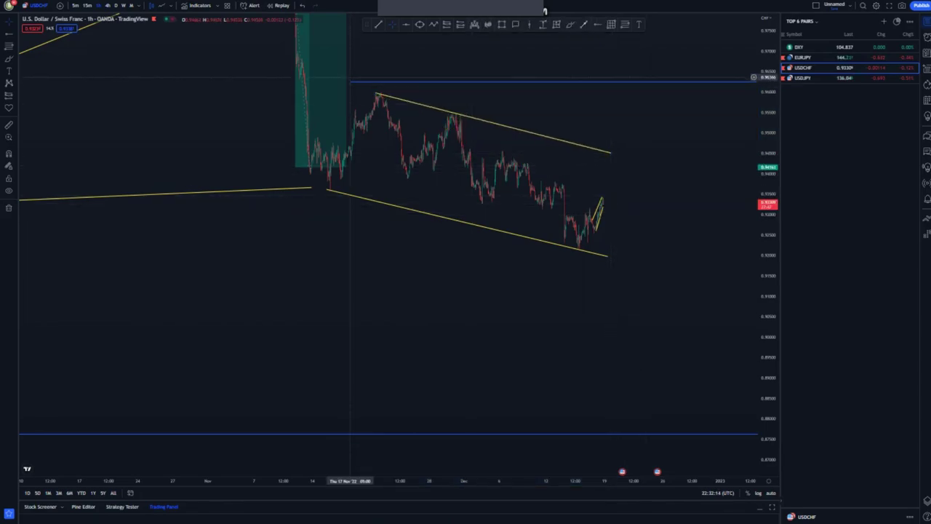
pyautogui.moveTo(351, 82); pyautogui.dragTo(376, 93)
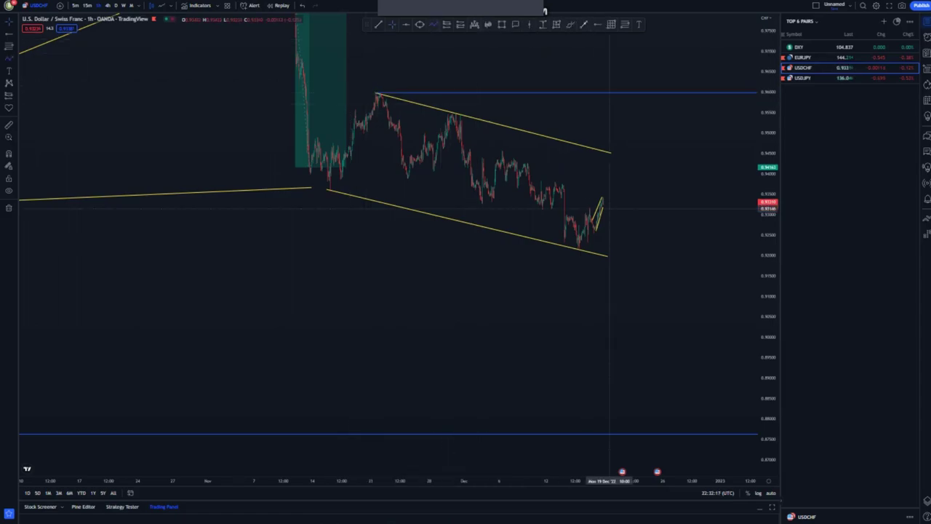
# Draw a projected path from the current price up to about 0.945 and down to 0.877, with a ray from the early-December high
pyautogui.click(602, 207)
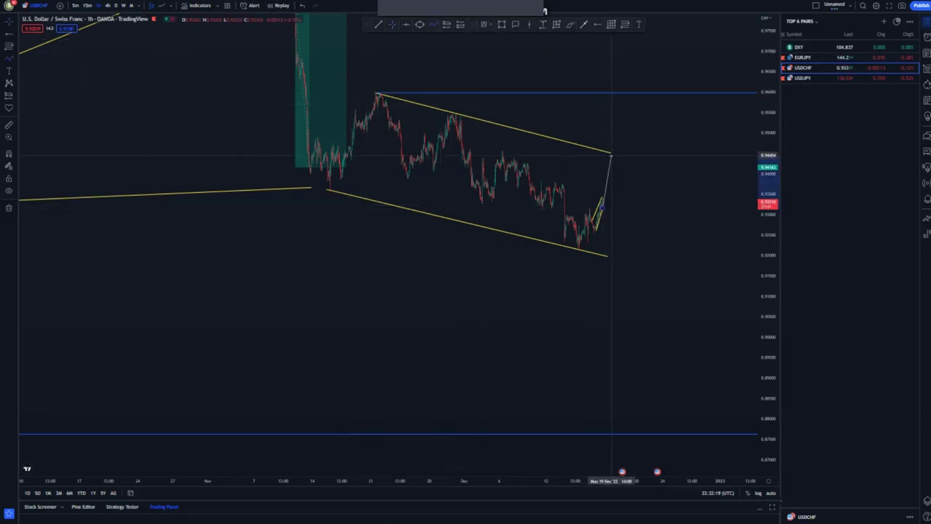
pyautogui.click(611, 154)
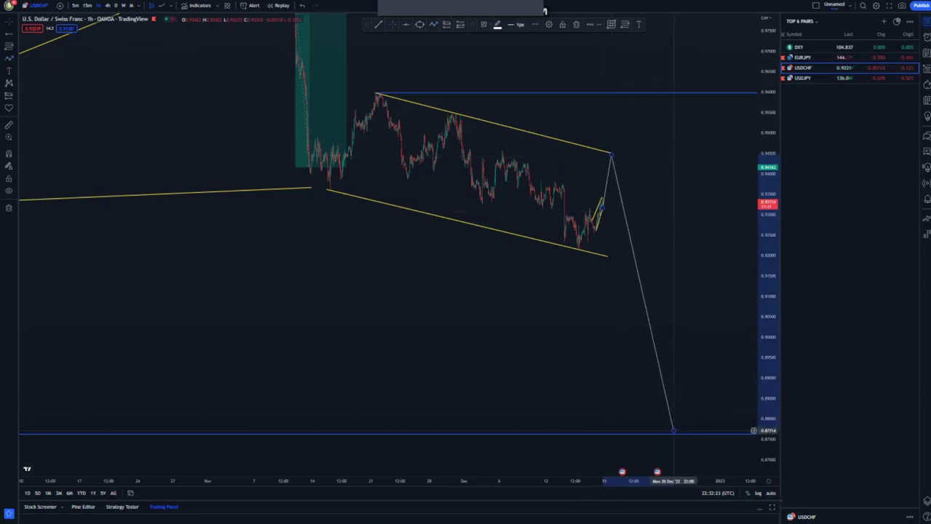
pyautogui.doubleClick(673, 430)
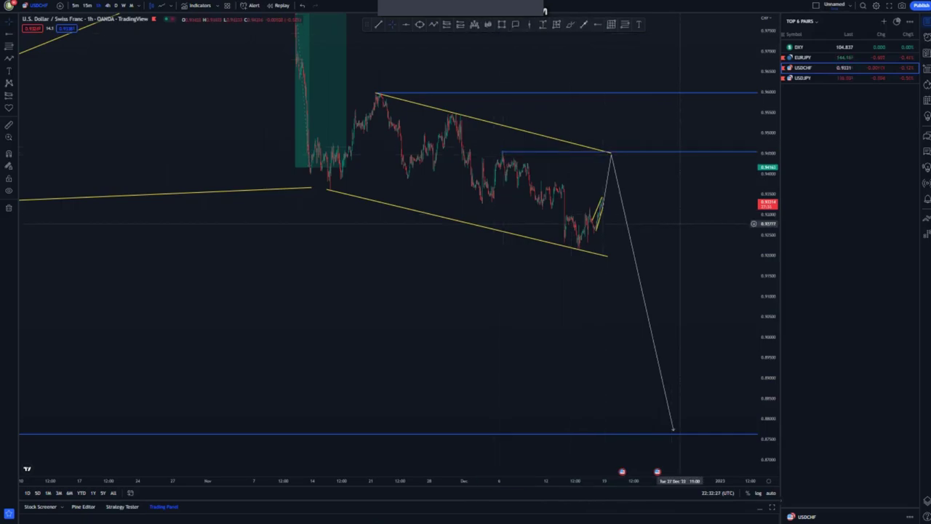
# Brush marks on the channel's November highs, the early-December high and the projected turning point near 0.945
pyautogui.scroll(-3, 572, 40)
pyautogui.scroll(3, 572, 40)
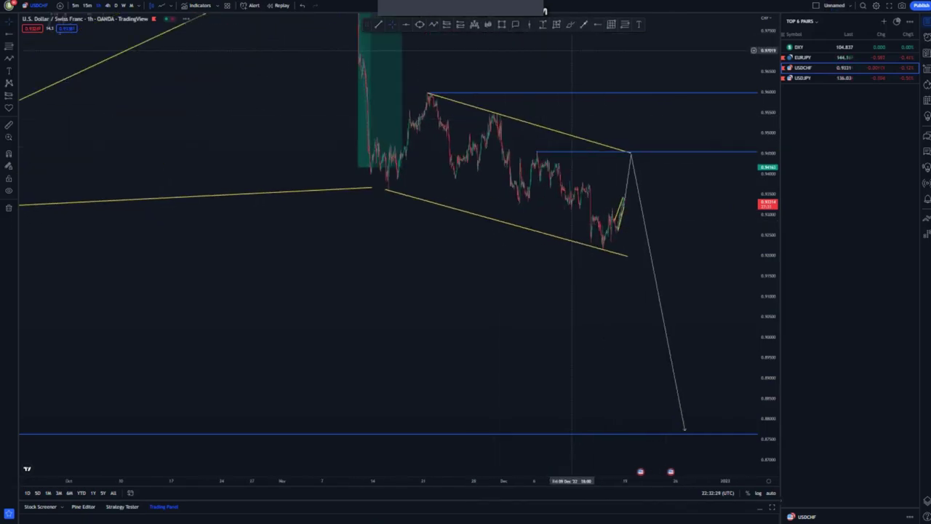
pyautogui.moveTo(541, 144); pyautogui.dragTo(544, 148)
pyautogui.moveTo(635, 151); pyautogui.dragTo(638, 153)
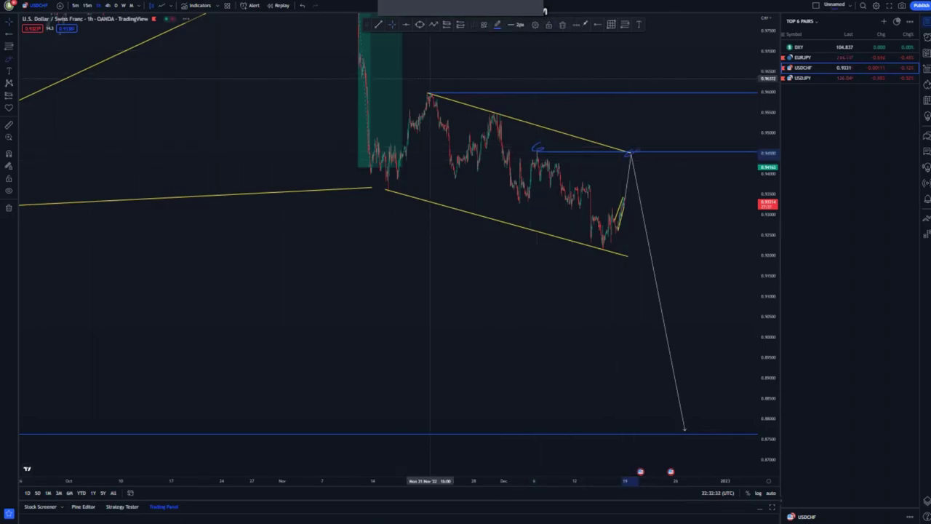
pyautogui.moveTo(432, 81)
pyautogui.mouseDown()
pyautogui.moveTo(438, 87)
pyautogui.moveTo(427, 91)
pyautogui.mouseUp()
pyautogui.moveTo(490, 101); pyautogui.dragTo(495, 125)
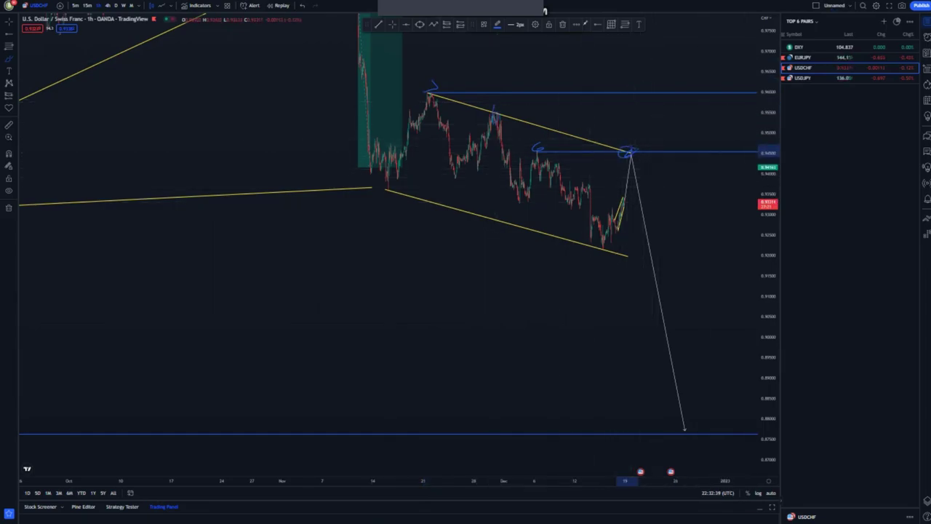
pyautogui.moveTo(769, 174); pyautogui.dragTo(768, 242)
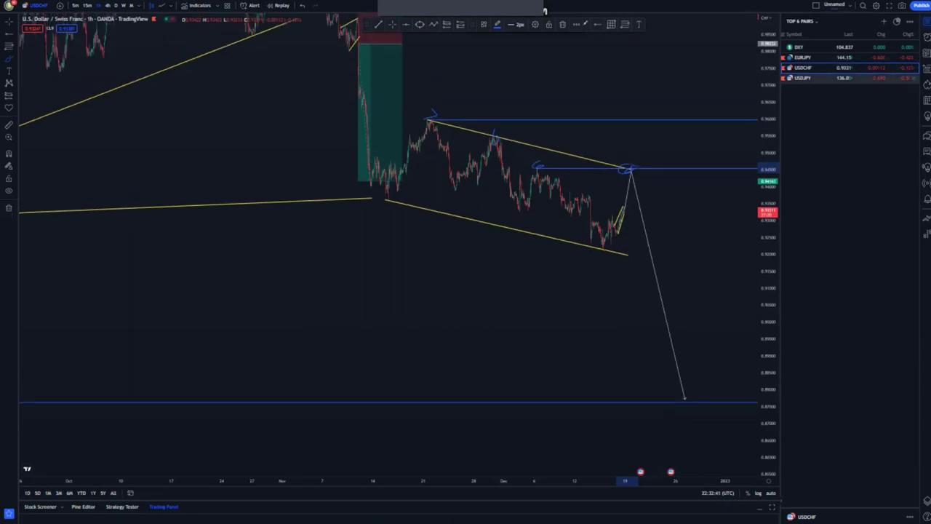
# Open the USDJPY chart on the weekly timeframe and reset the chart view
pyautogui.click(801, 77)
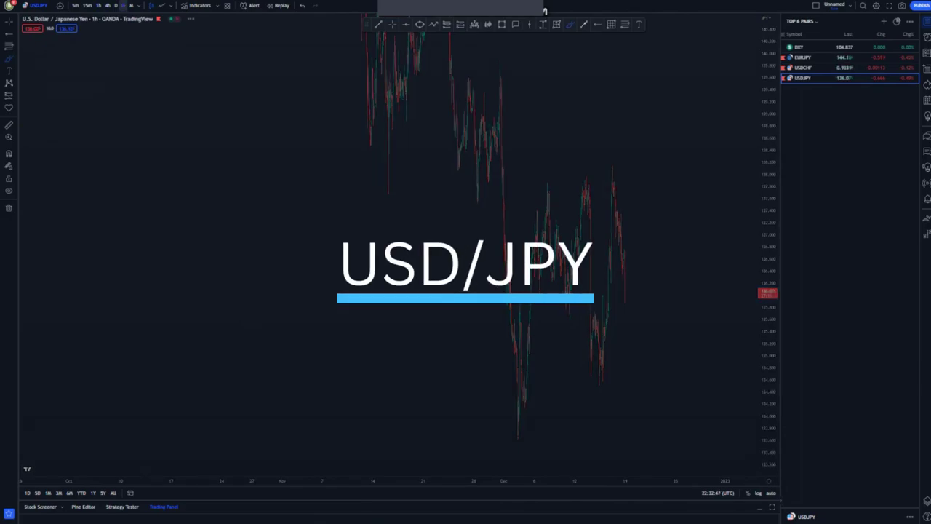
pyautogui.write('1W')
pyautogui.press('Return')
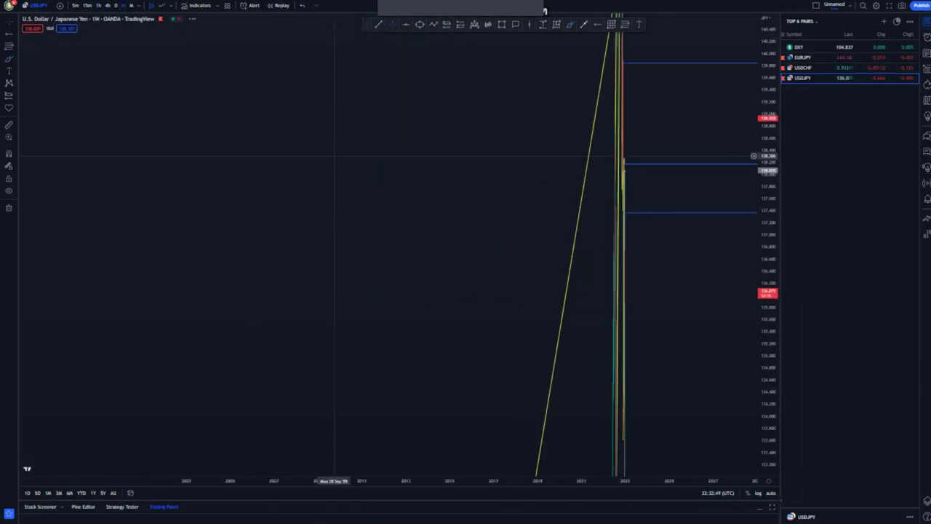
pyautogui.rightClick(395, 126)
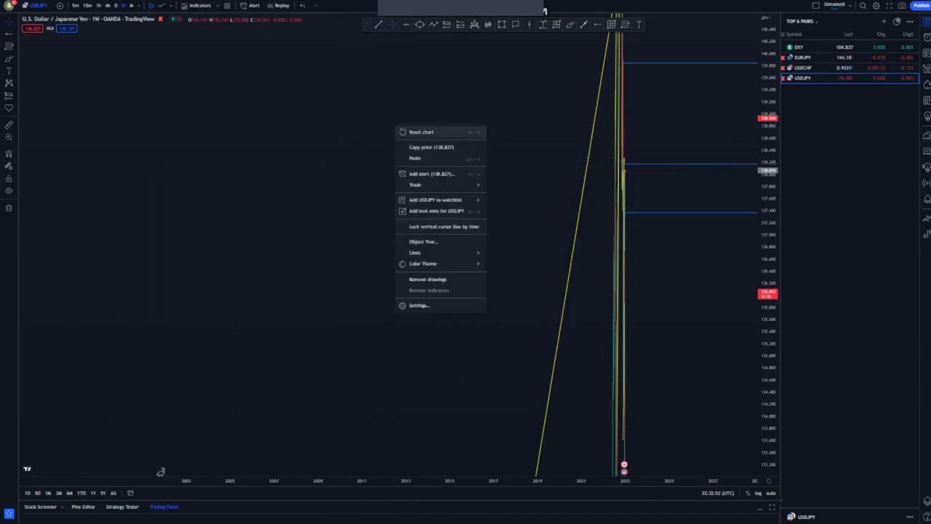
pyautogui.click(421, 132)
# Examine the long-term rising channel on the weekly chart and the 2022 peak above its upper trendline
pyautogui.scroll(5, 437, 211)
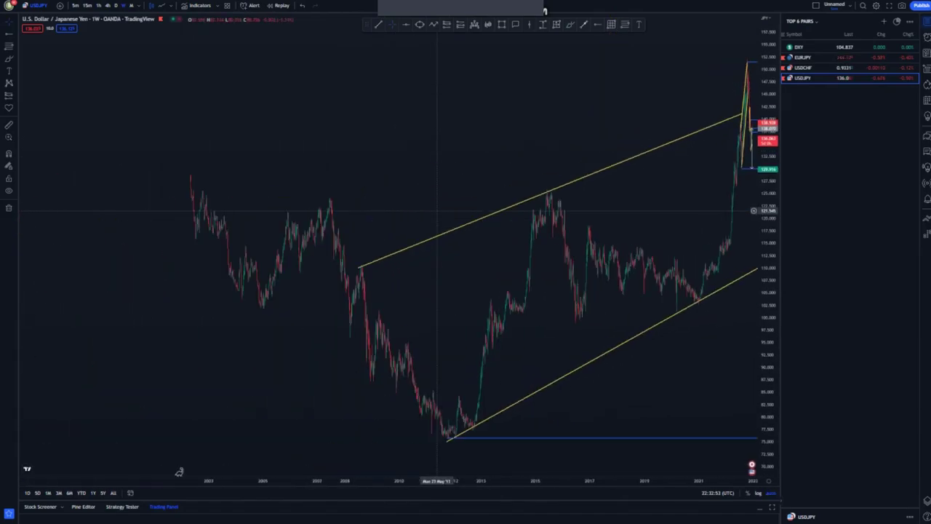
pyautogui.moveTo(768, 131); pyautogui.dragTo(768, 225)
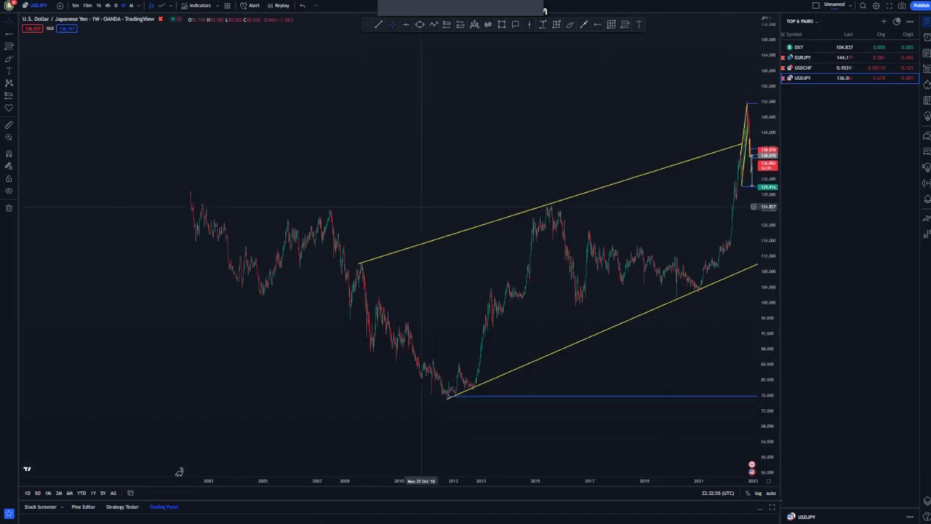
pyautogui.scroll(-3, 420, 207)
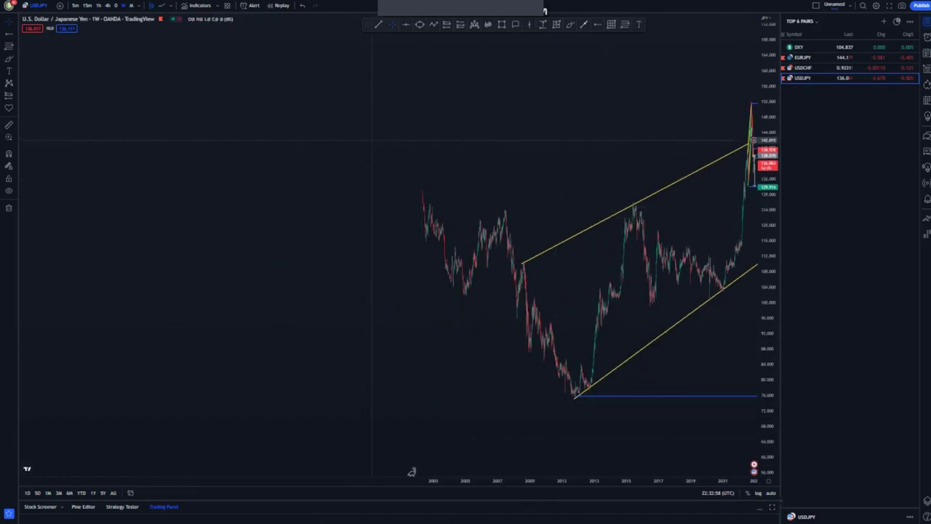
pyautogui.moveTo(466, 166); pyautogui.dragTo(302, 158)
pyautogui.scroll(2, 535, 218)
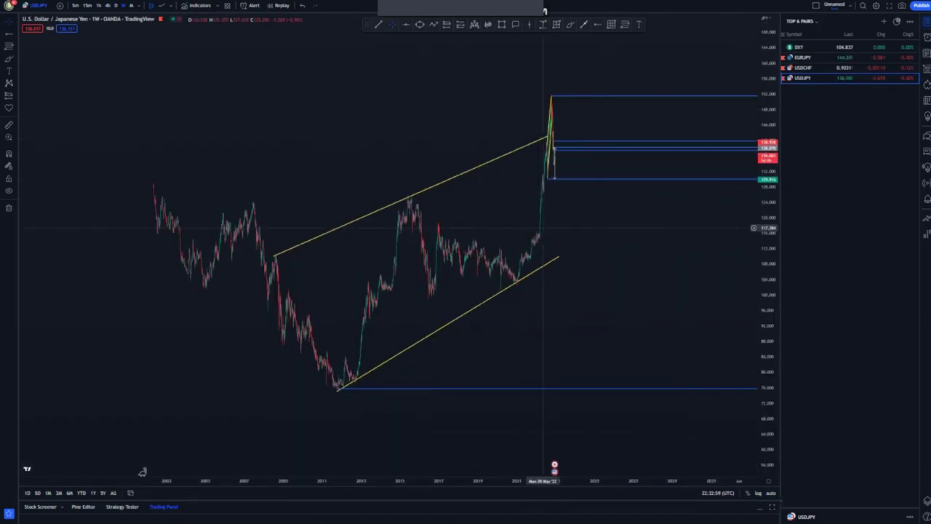
pyautogui.scroll(2, 543, 228)
pyautogui.moveTo(527, 254); pyautogui.dragTo(609, 242)
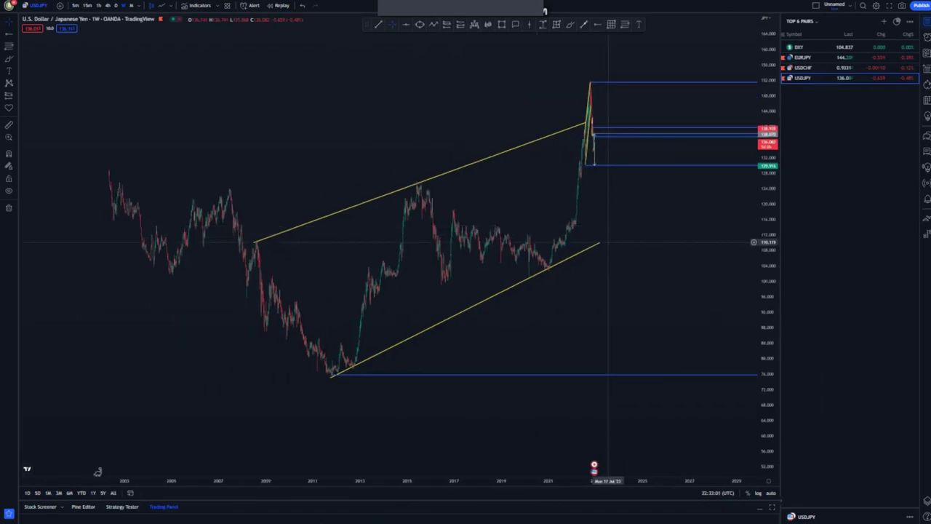
pyautogui.scroll(2, 609, 242)
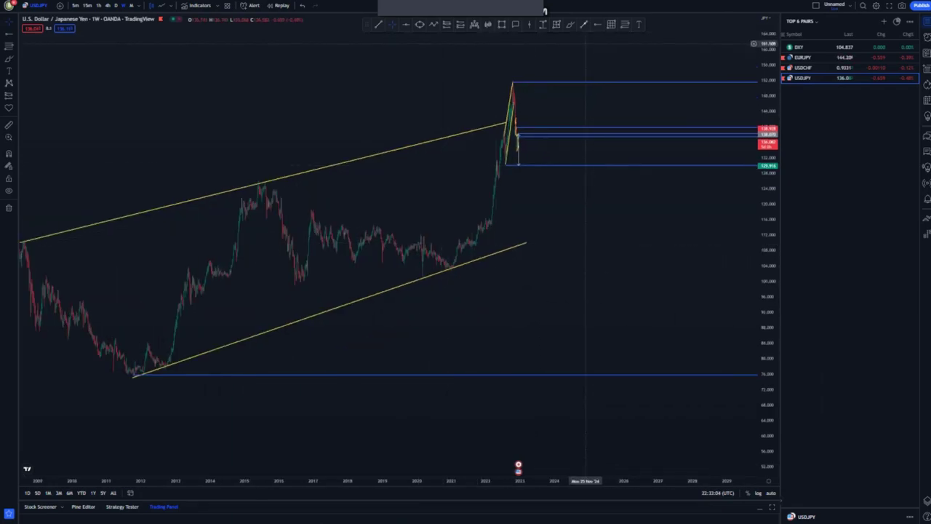
pyautogui.hscroll(-3, 677, 241)
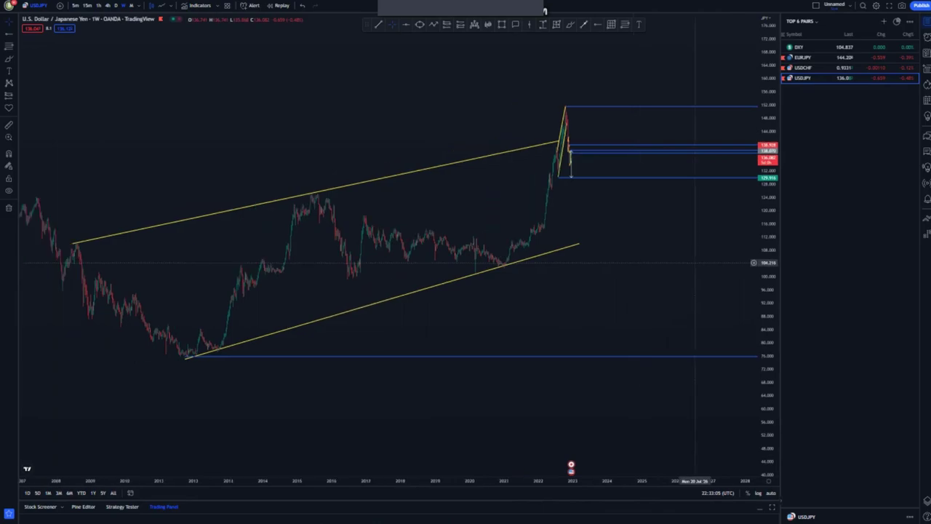
pyautogui.hscroll(-1, 695, 262)
# Brush loops around the 2022 peak, the channel's trendline touches and the lower trendline's end, and undo them
pyautogui.click(570, 25)
pyautogui.moveTo(587, 102)
pyautogui.mouseDown()
pyautogui.moveTo(557, 145)
pyautogui.moveTo(594, 120)
pyautogui.mouseUp()
pyautogui.moveTo(100, 232)
pyautogui.mouseDown()
pyautogui.moveTo(76, 233)
pyautogui.moveTo(111, 248)
pyautogui.mouseUp()
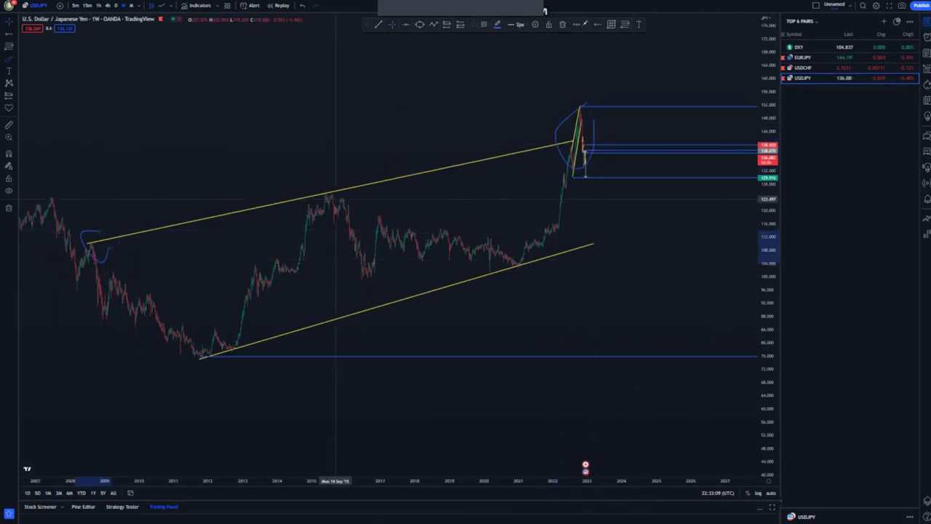
pyautogui.moveTo(337, 188)
pyautogui.mouseDown()
pyautogui.moveTo(306, 203)
pyautogui.moveTo(325, 196)
pyautogui.mouseUp()
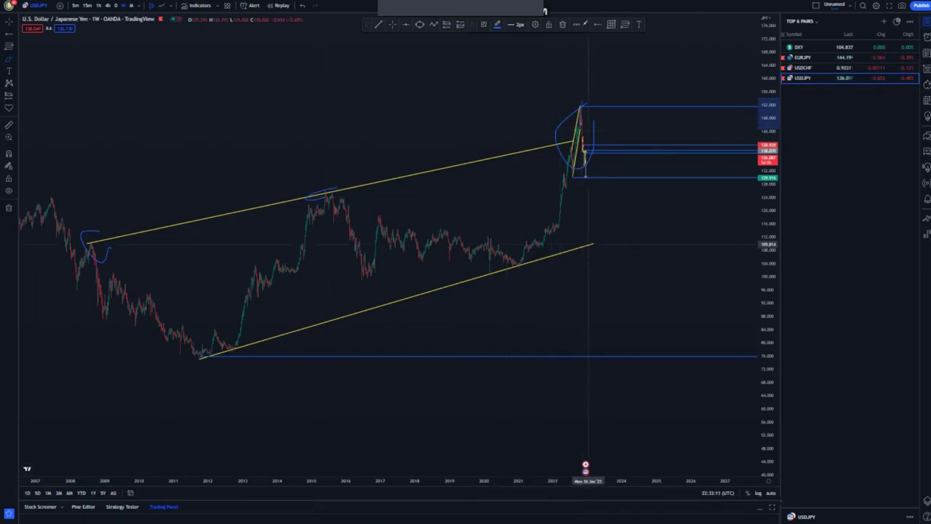
pyautogui.moveTo(211, 355)
pyautogui.mouseDown()
pyautogui.moveTo(235, 348)
pyautogui.moveTo(218, 351)
pyautogui.mouseUp()
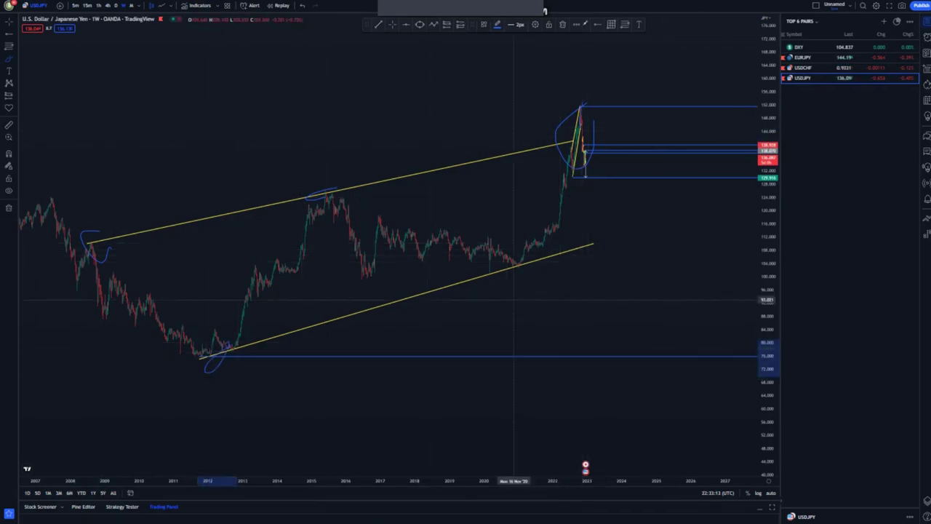
pyautogui.moveTo(604, 227)
pyautogui.mouseDown()
pyautogui.moveTo(606, 252)
pyautogui.moveTo(585, 236)
pyautogui.moveTo(611, 228)
pyautogui.mouseUp()
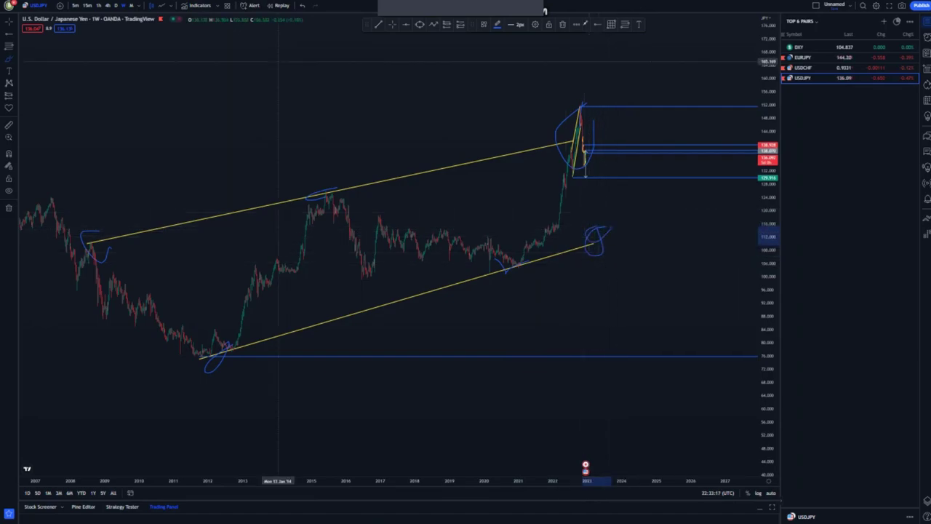
pyautogui.click(303, 6)
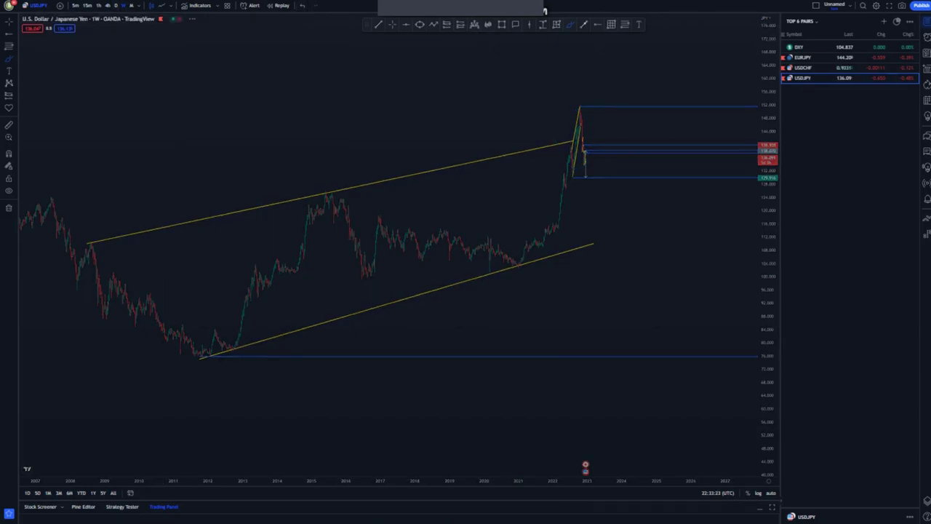
# Switch USDJPY to the daily timeframe and frame the 2022 rise, the decline from its peak and the short setup
pyautogui.write('1D')
pyautogui.press('Return')
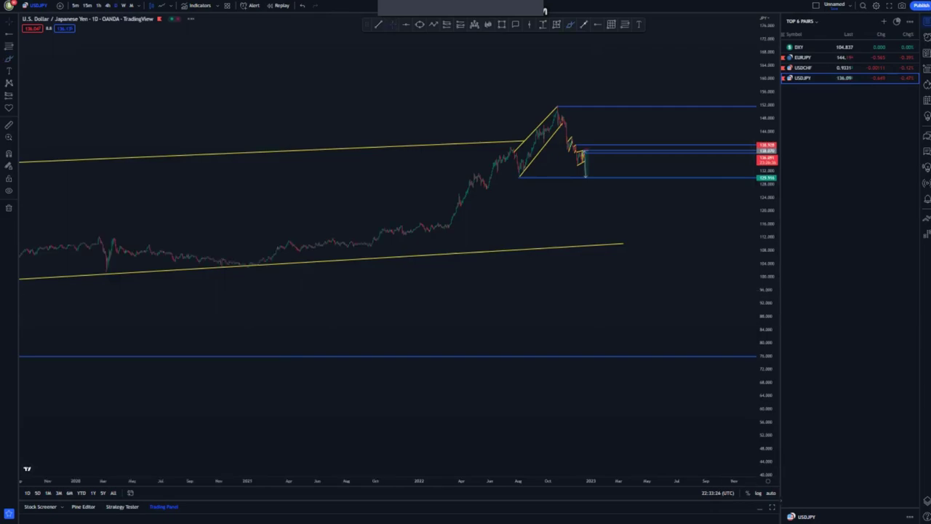
pyautogui.scroll(5, 537, 339)
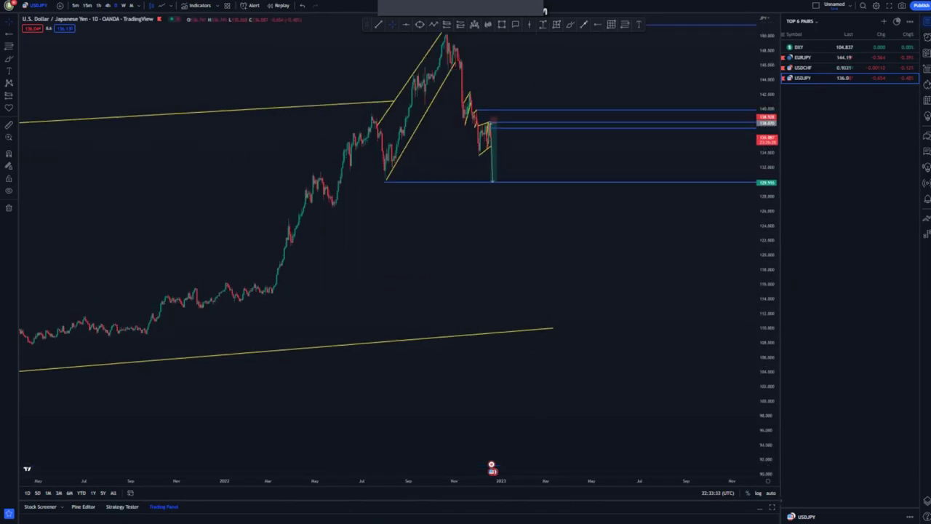
pyautogui.scroll(3, 476, 358)
pyautogui.scroll(3, 476, 358)
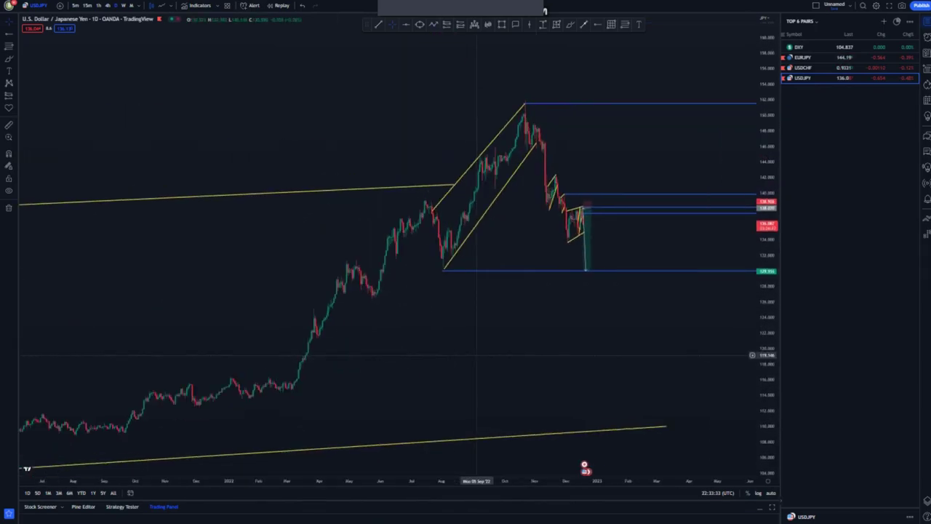
# Brush the swings of the decline, a projected drop to the August low, and loops around that low and the lower trendline, and undo them
pyautogui.moveTo(495, 128); pyautogui.dragTo(498, 193)
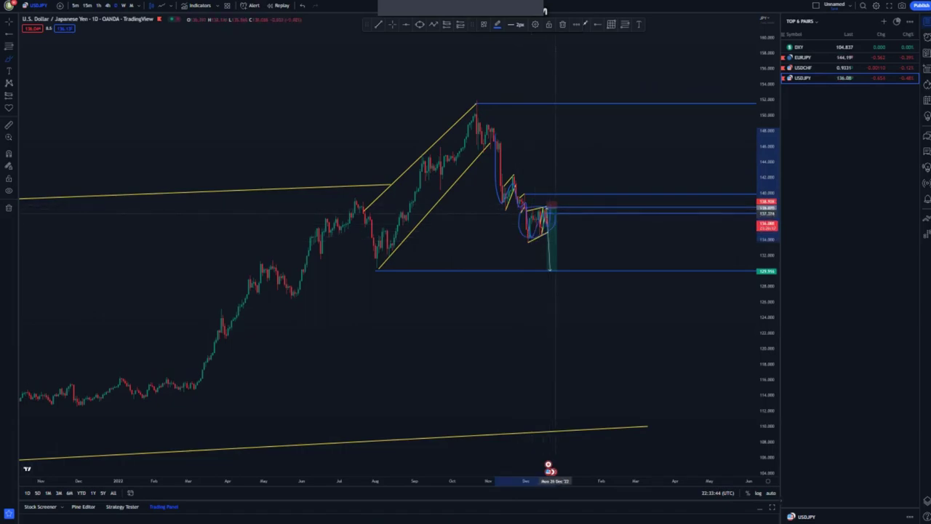
pyautogui.moveTo(556, 213); pyautogui.dragTo(572, 273)
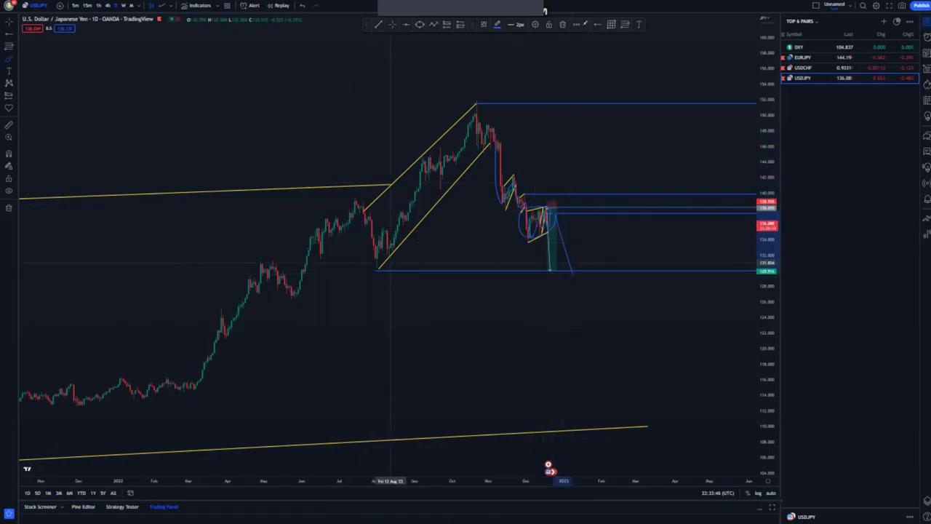
pyautogui.moveTo(385, 260)
pyautogui.mouseDown()
pyautogui.moveTo(367, 260)
pyautogui.moveTo(387, 271)
pyautogui.mouseUp()
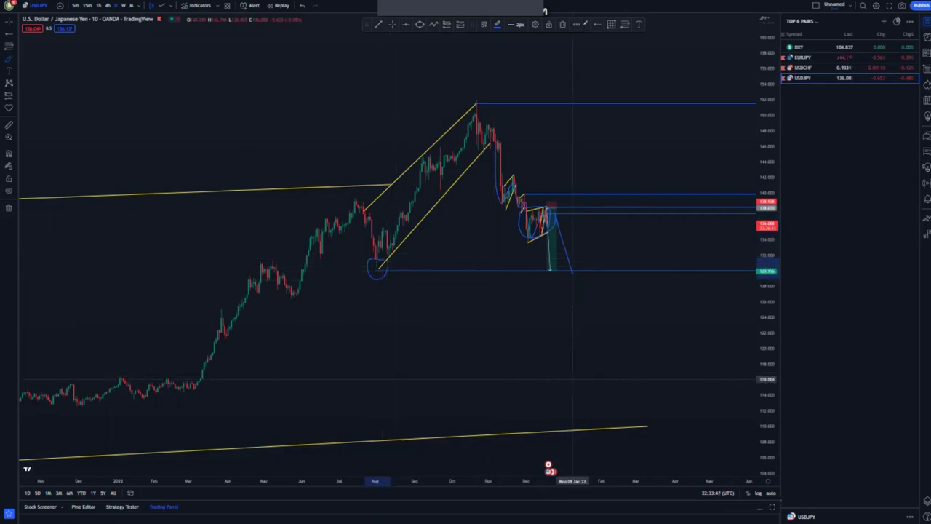
pyautogui.moveTo(603, 420)
pyautogui.mouseDown()
pyautogui.moveTo(578, 431)
pyautogui.moveTo(601, 420)
pyautogui.mouseUp()
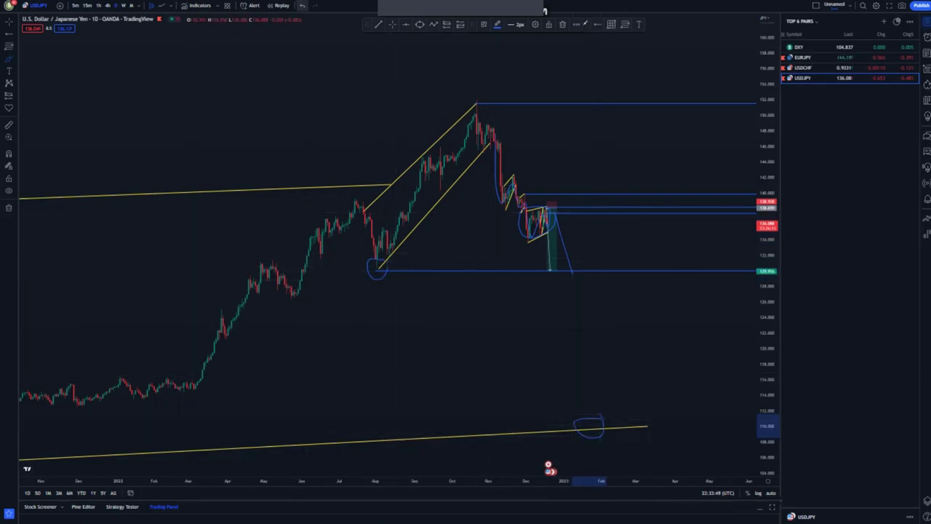
pyautogui.click(302, 6)
pyautogui.click(302, 6)
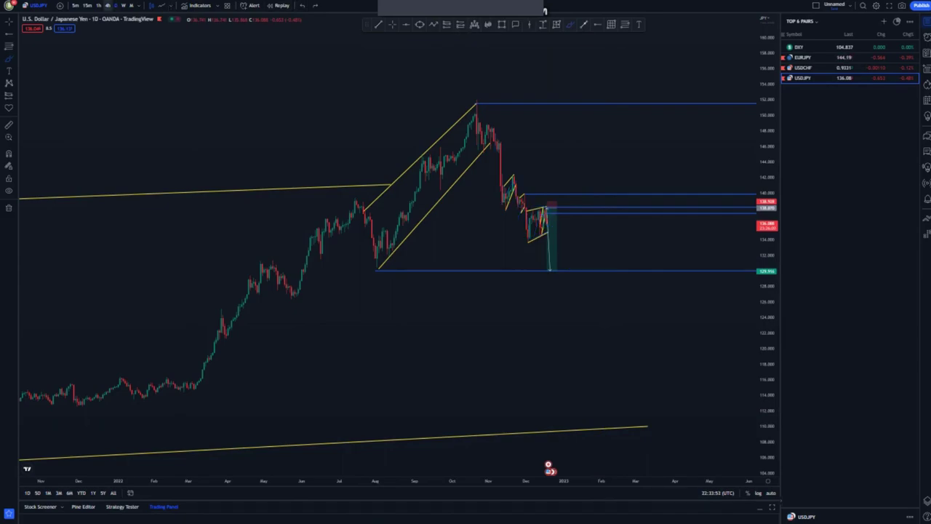
# Switch USDJPY to the 4-hour timeframe and frame the decline's correction channels together with the whole short setup
pyautogui.write('4h')
pyautogui.press('Return')
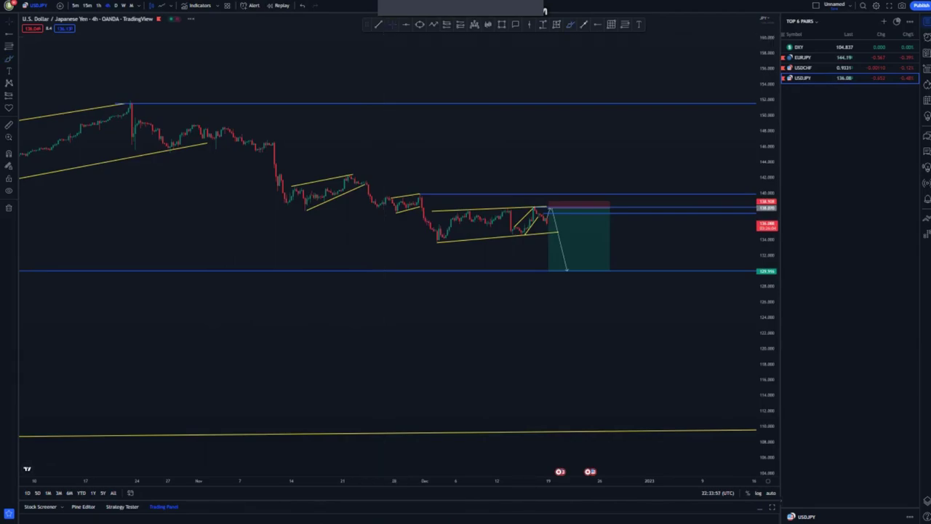
pyautogui.moveTo(767, 360); pyautogui.dragTo(768, 198)
pyautogui.moveTo(271, 232); pyautogui.dragTo(232, 260)
pyautogui.moveTo(768, 402); pyautogui.dragTo(768, 357)
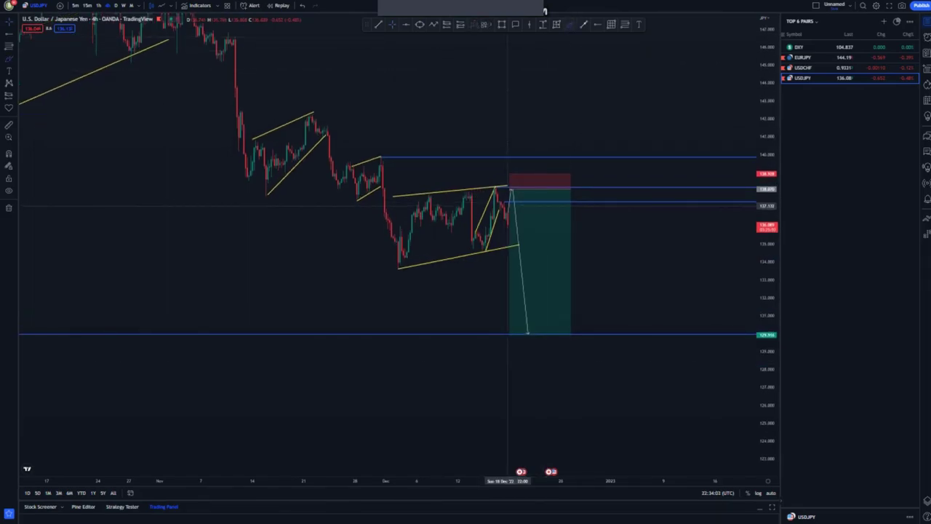
# Brush a projected rise to the horizontal level near 140, a loop at its origin and a drop past the target, and undo them
pyautogui.moveTo(508, 206); pyautogui.dragTo(520, 157)
pyautogui.moveTo(385, 151)
pyautogui.mouseDown()
pyautogui.moveTo(375, 155)
pyautogui.moveTo(384, 153)
pyautogui.mouseUp()
pyautogui.moveTo(513, 154)
pyautogui.mouseDown()
pyautogui.moveTo(528, 156)
pyautogui.moveTo(582, 353)
pyautogui.mouseUp()
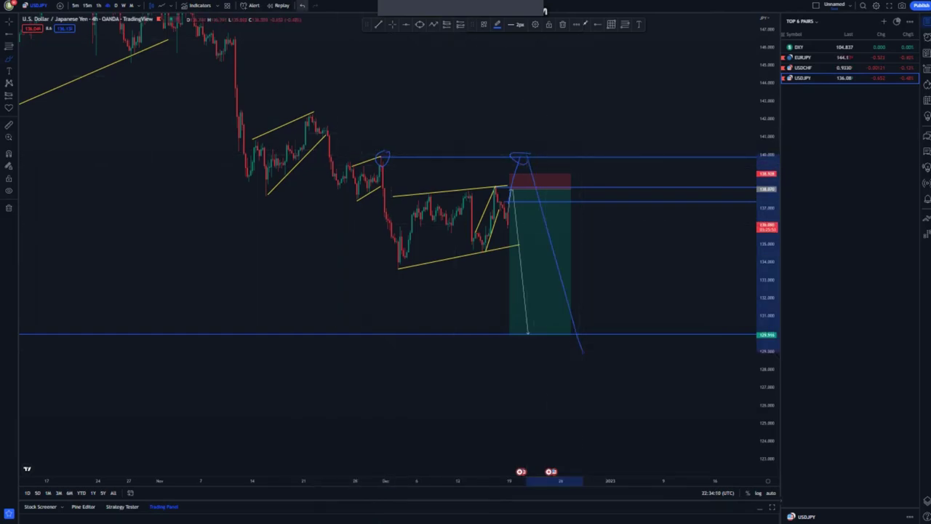
pyautogui.hotkey('ctrl', 'z')
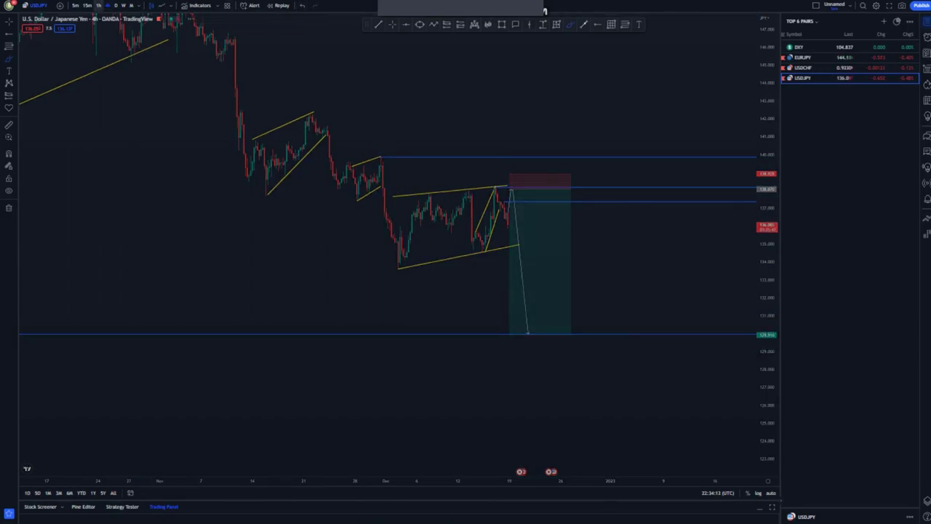
# Switch USDJPY to the 1-hour timeframe, frame the December rising channel and the short setup, and remove the stray brush stroke
pyautogui.write('1h')
pyautogui.press('Return')
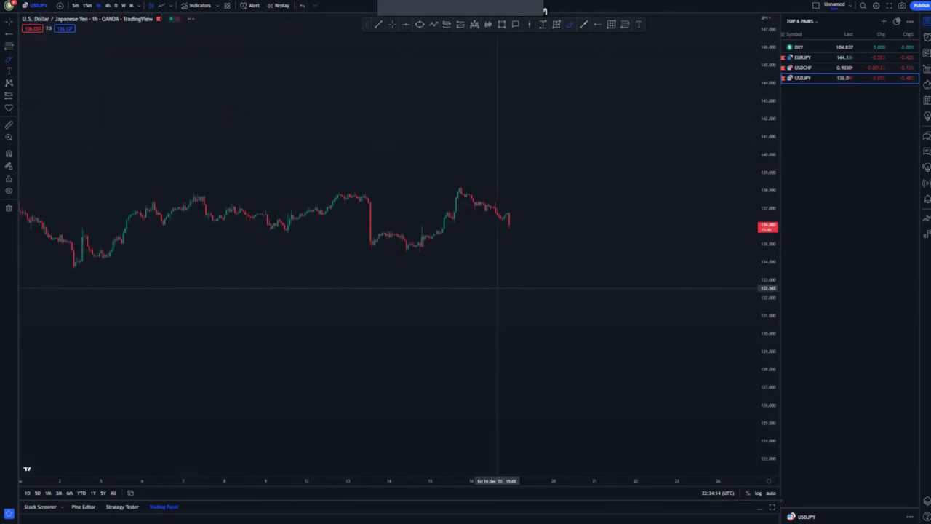
pyautogui.scroll(-3, 569, 332)
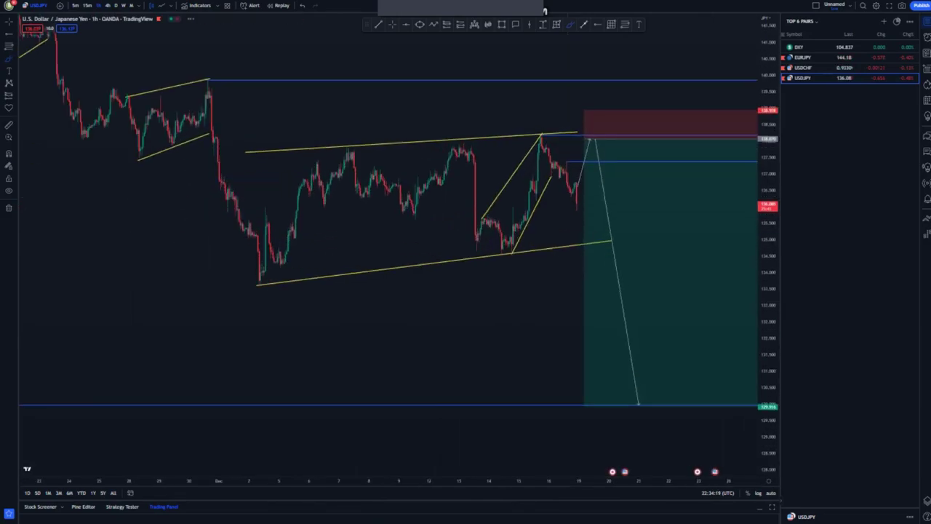
pyautogui.moveTo(557, 220); pyautogui.dragTo(459, 233)
pyautogui.press('Delete')
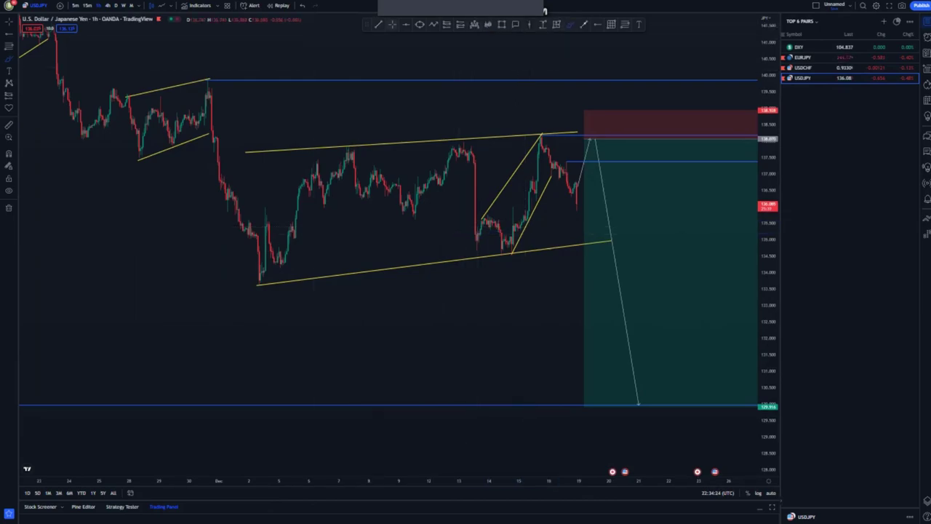
# Delete the horizontal ray at 137.368, just below the short position's entry level
pyautogui.click(393, 25)
pyautogui.moveTo(352, 77); pyautogui.dragTo(246, 86)
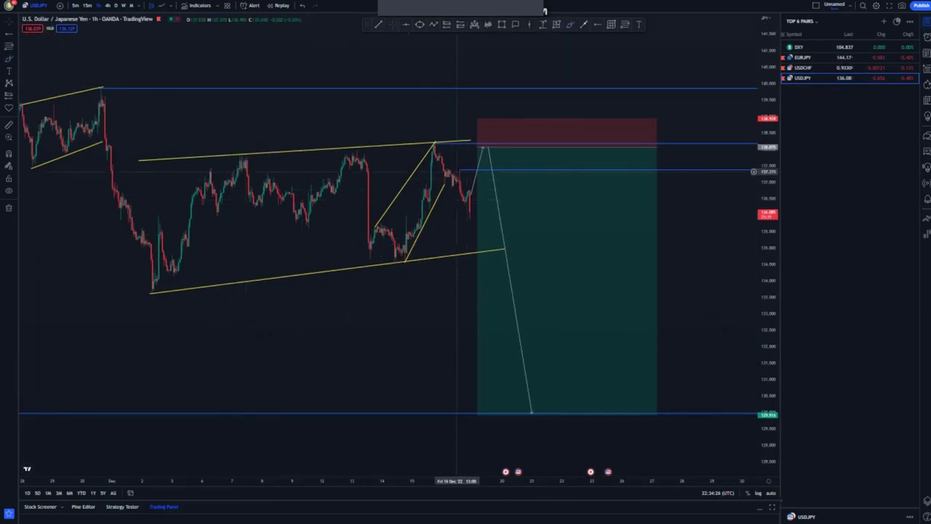
pyautogui.click(459, 169)
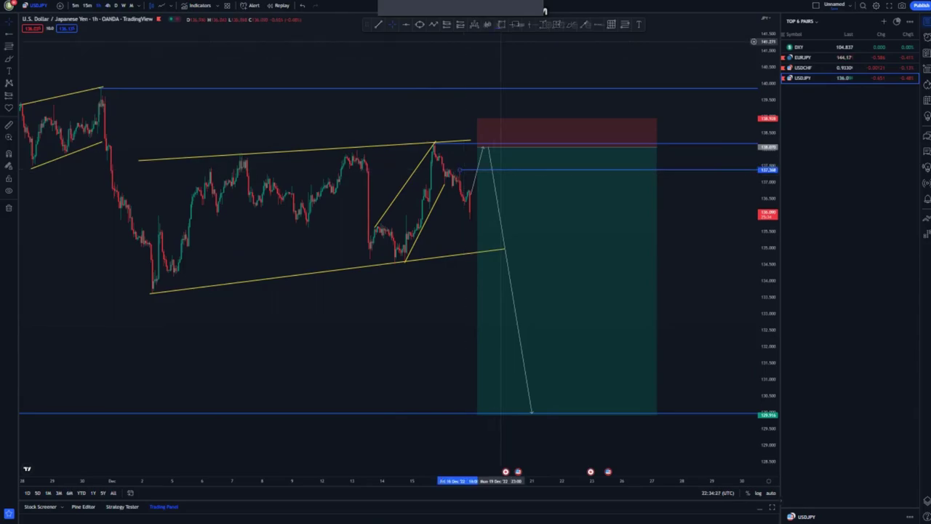
pyautogui.press('Delete')
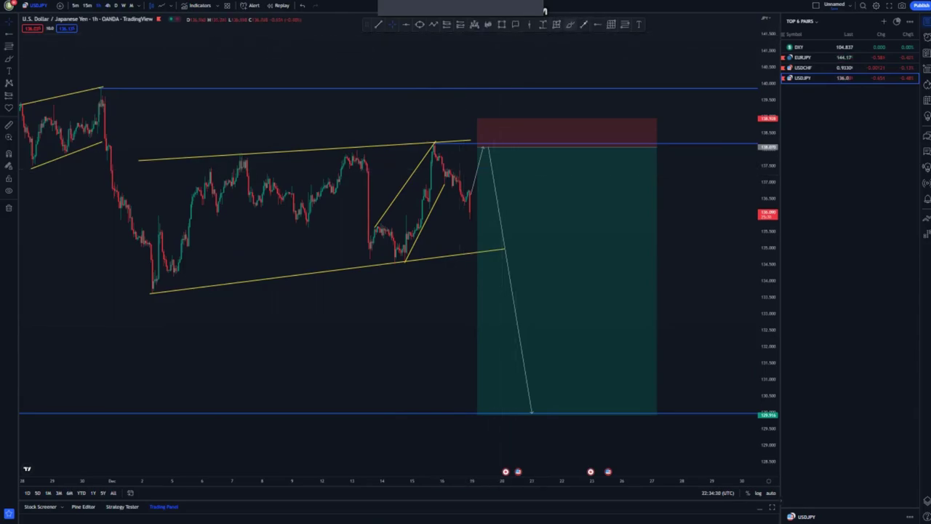
# Brush loops around the mid-December high and the entry level, with a projected rise from current price and a drop below the channel
pyautogui.moveTo(439, 144); pyautogui.dragTo(438, 153)
pyautogui.moveTo(472, 212)
pyautogui.mouseDown()
pyautogui.moveTo(487, 143)
pyautogui.moveTo(496, 148)
pyautogui.moveTo(484, 150)
pyautogui.moveTo(484, 139)
pyautogui.moveTo(527, 281)
pyautogui.mouseUp()
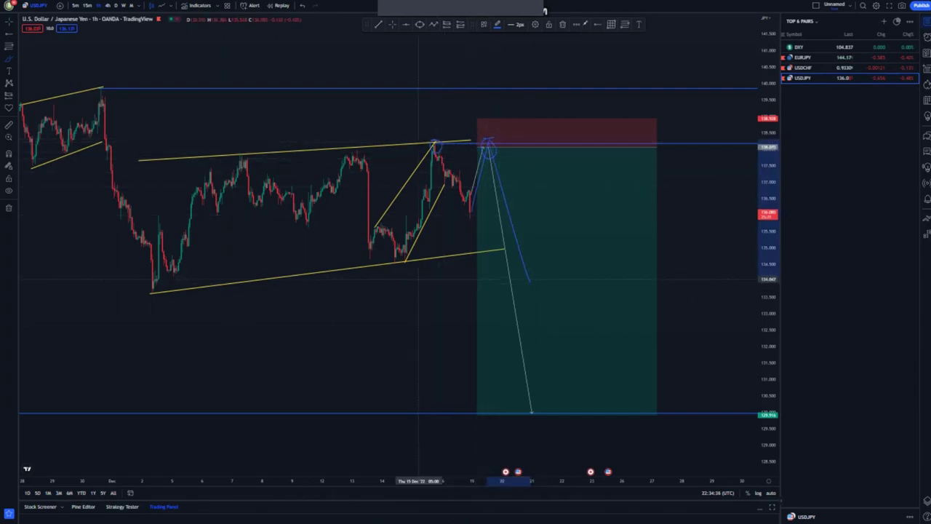
# Shorten the December channel's upper trendline so that it ends at about 13 December, before the latest peak
pyautogui.scroll(-3, 572, 90)
pyautogui.scroll(3, 571, 91)
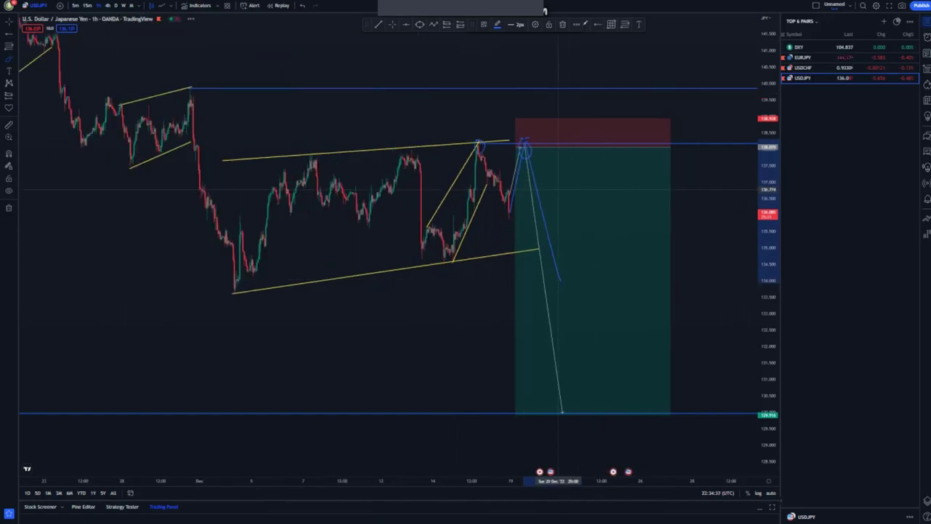
pyautogui.moveTo(508, 141); pyautogui.dragTo(433, 144)
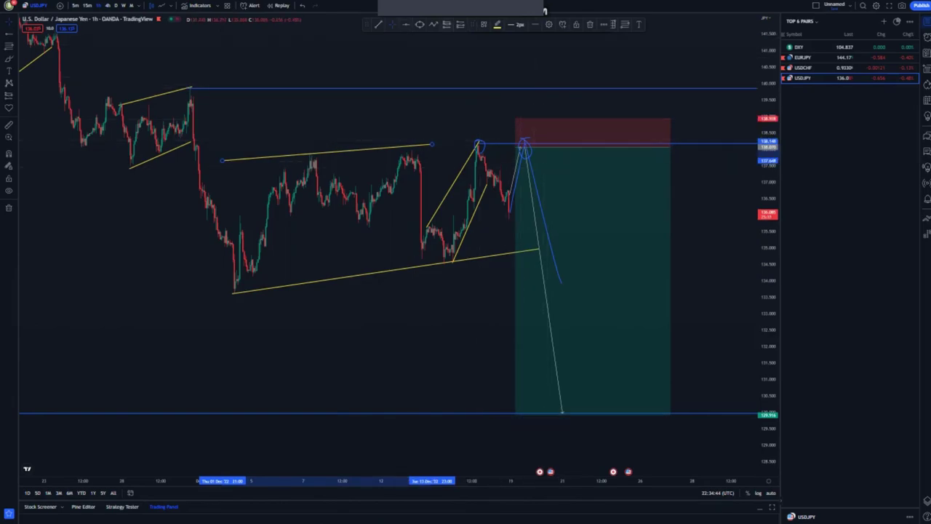
# Draw a projection path from the current price up to the highest horizontal level and back down towards the channel's lower trendline
pyautogui.click(433, 25)
pyautogui.click(512, 217)
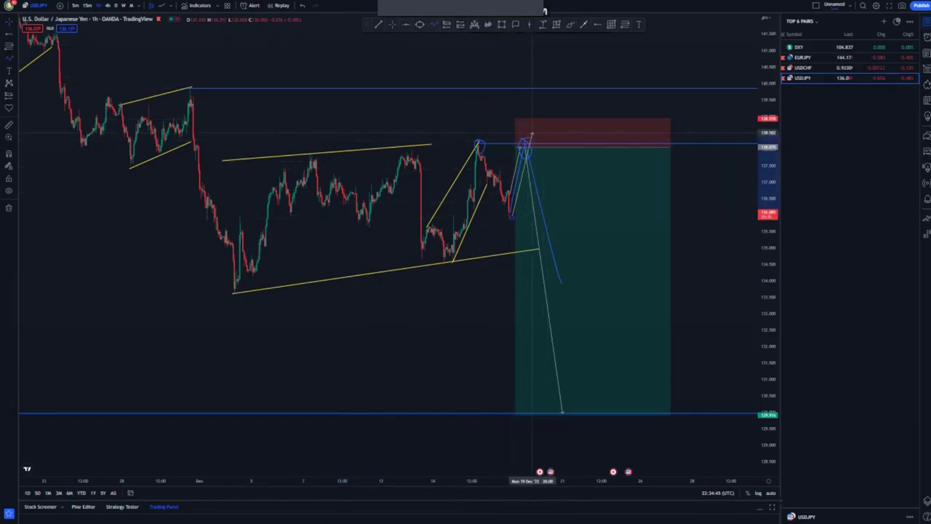
pyautogui.click(535, 89)
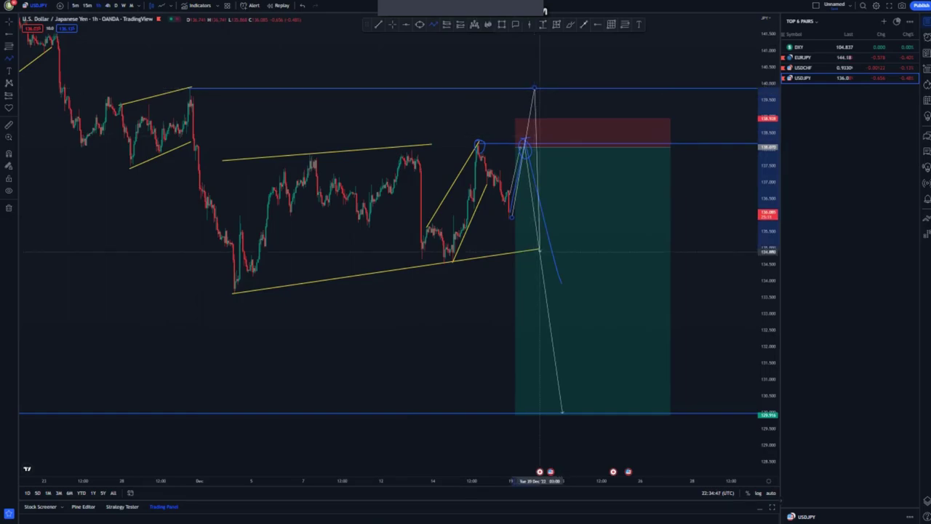